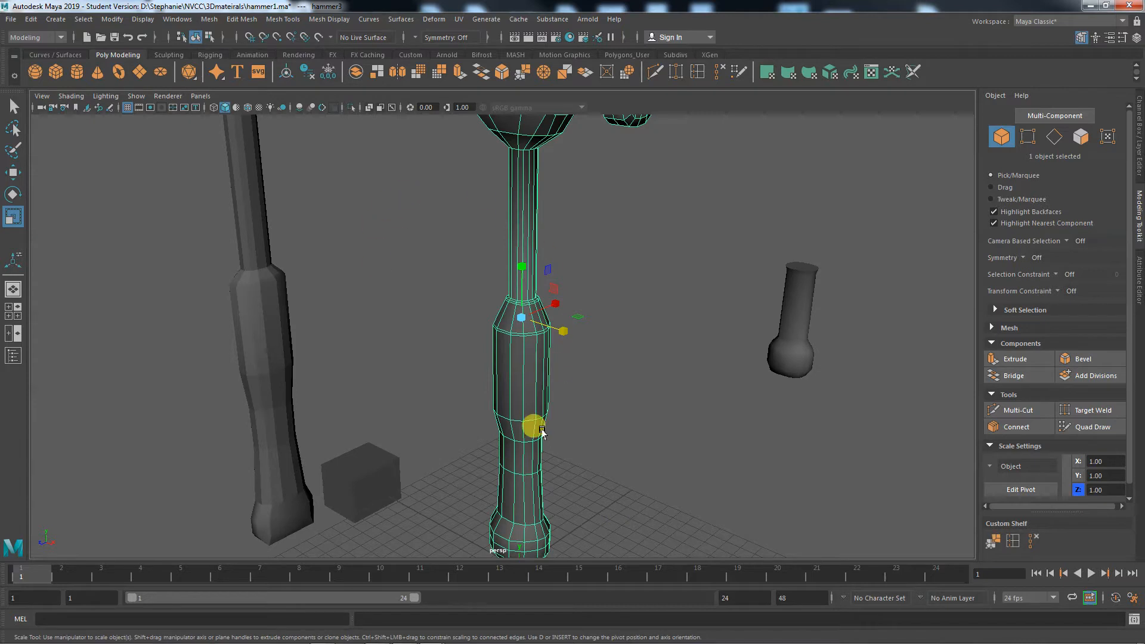
Show the mesh operations and compare the wireframe of the template hammer's handle with the middle hammer's handle.
alt+right_drag(493, 460, 718, 471)
alt+middle_drag(712, 471, 685, 391)
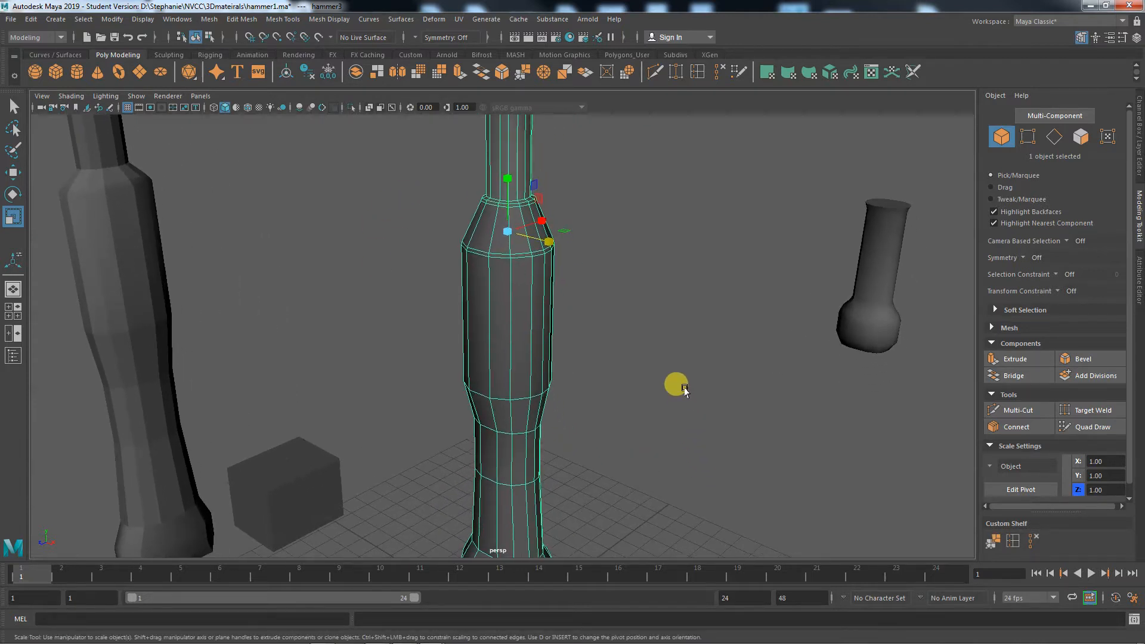
click(991, 328)
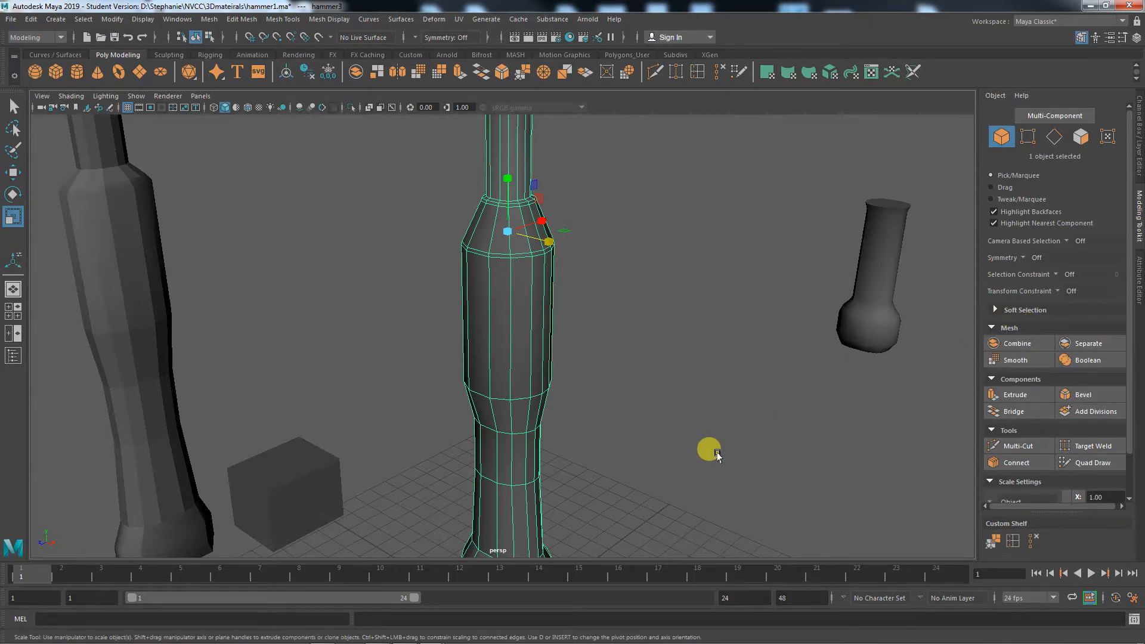
click(717, 455)
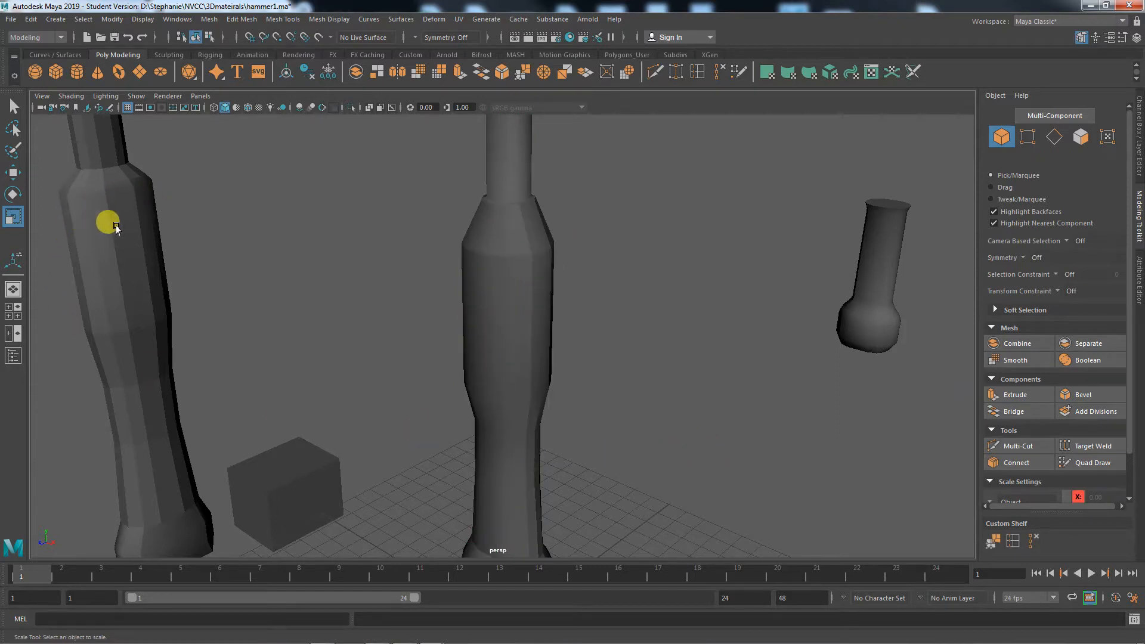
click(147, 433)
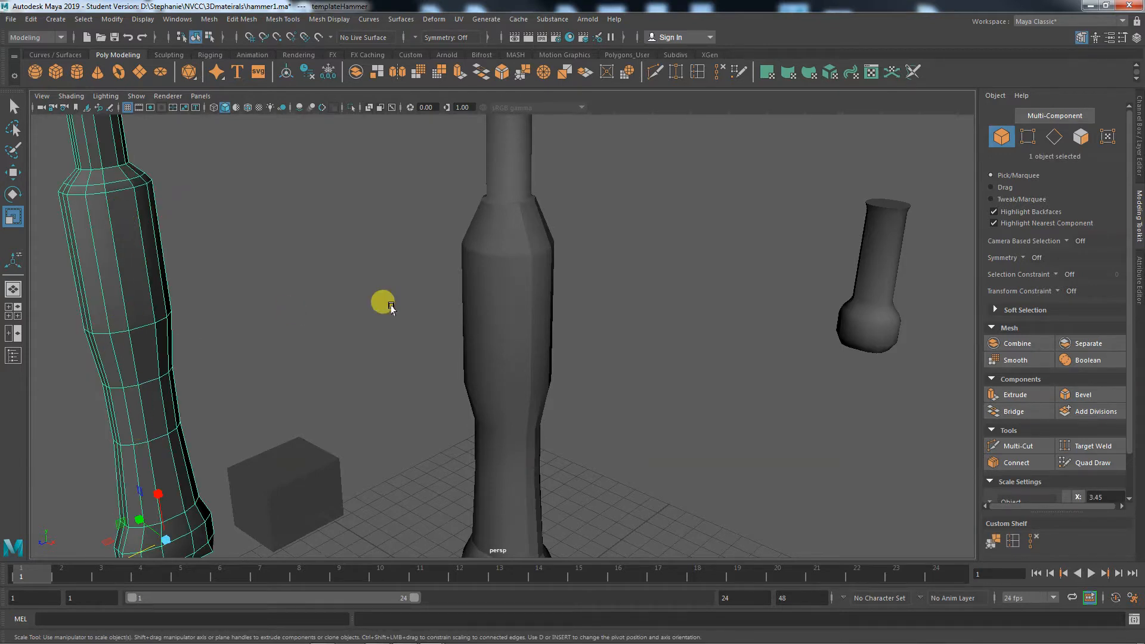
click(524, 301)
click(628, 334)
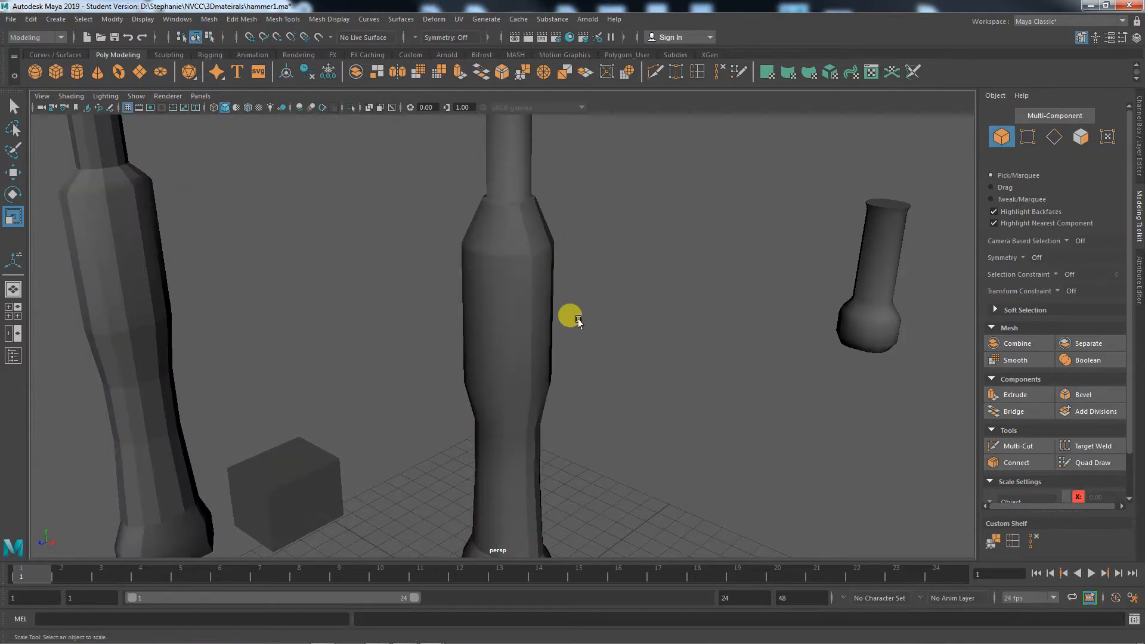
Examine the unsmoothed middle hammer's silhouette from the base of the handle up to the claw head.
alt+drag(595, 361, 546, 428)
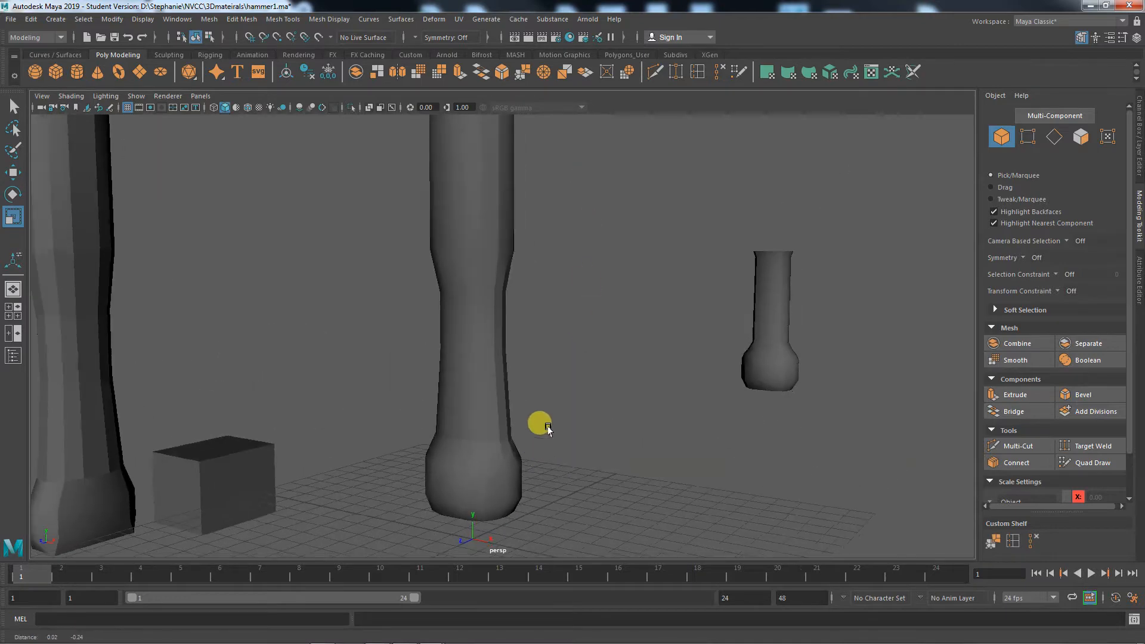
alt+middle_drag(547, 428, 562, 320)
alt+right_drag(459, 457, 695, 466)
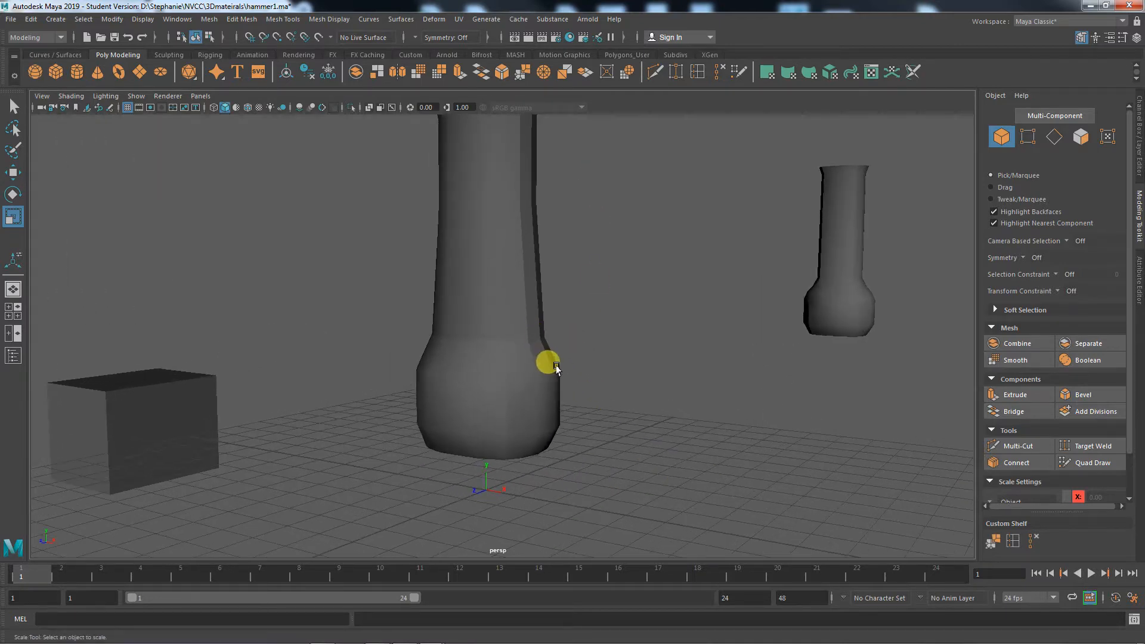
alt+right_drag(614, 391, 410, 371)
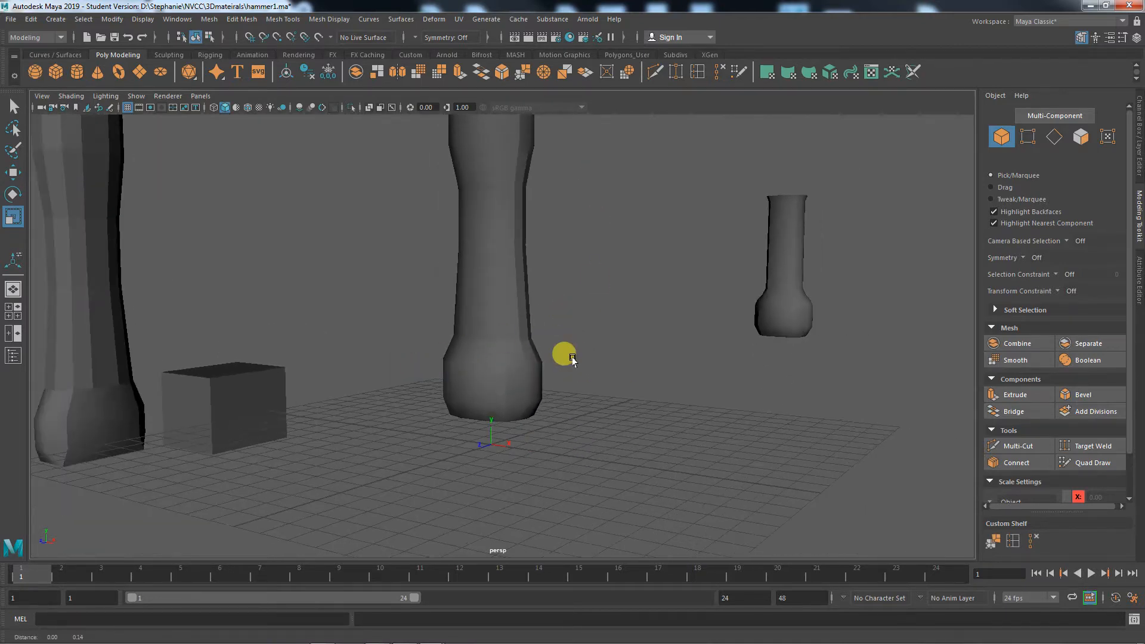
alt+middle_drag(572, 360, 563, 459)
alt+middle_drag(593, 300, 581, 424)
alt+right_drag(602, 348, 533, 314)
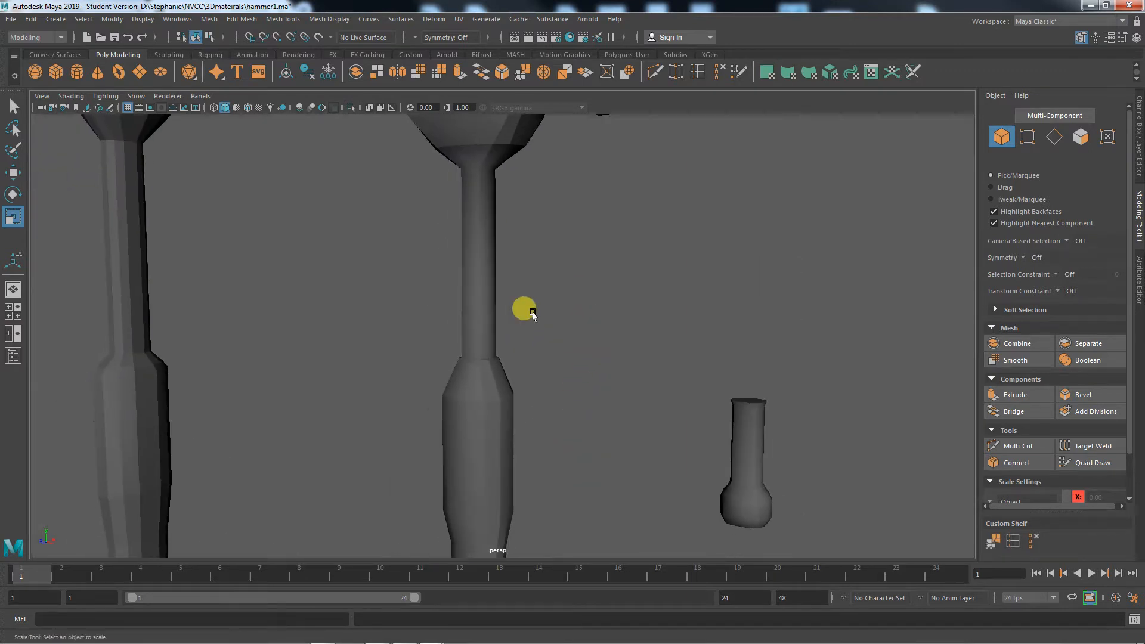
alt+middle_drag(566, 303, 557, 442)
alt+drag(557, 358, 560, 401)
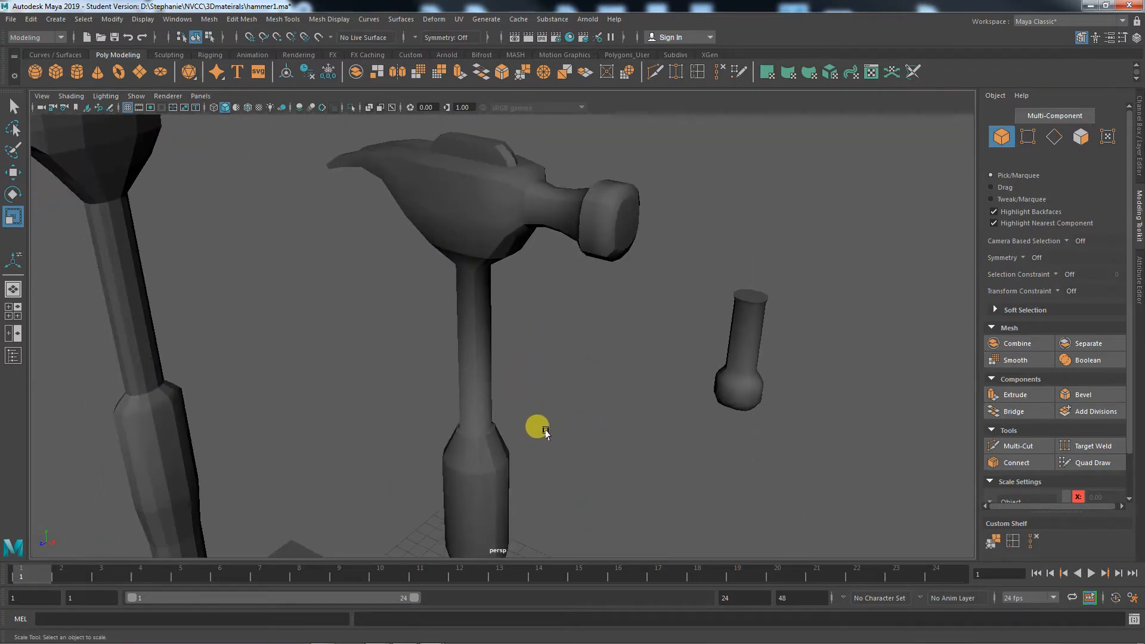
alt+middle_drag(541, 428, 506, 334)
Select the middle hammer's edge loops around the upper and lower ends of the grip to examine its edge flow.
click(501, 345)
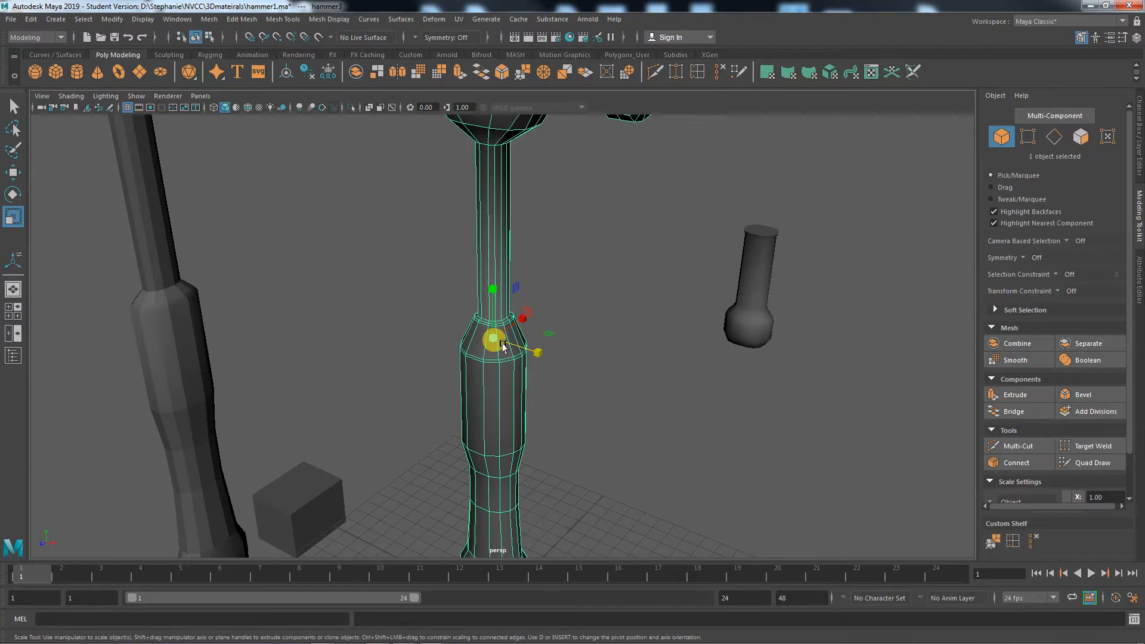
scroll(585, 416, up, 3)
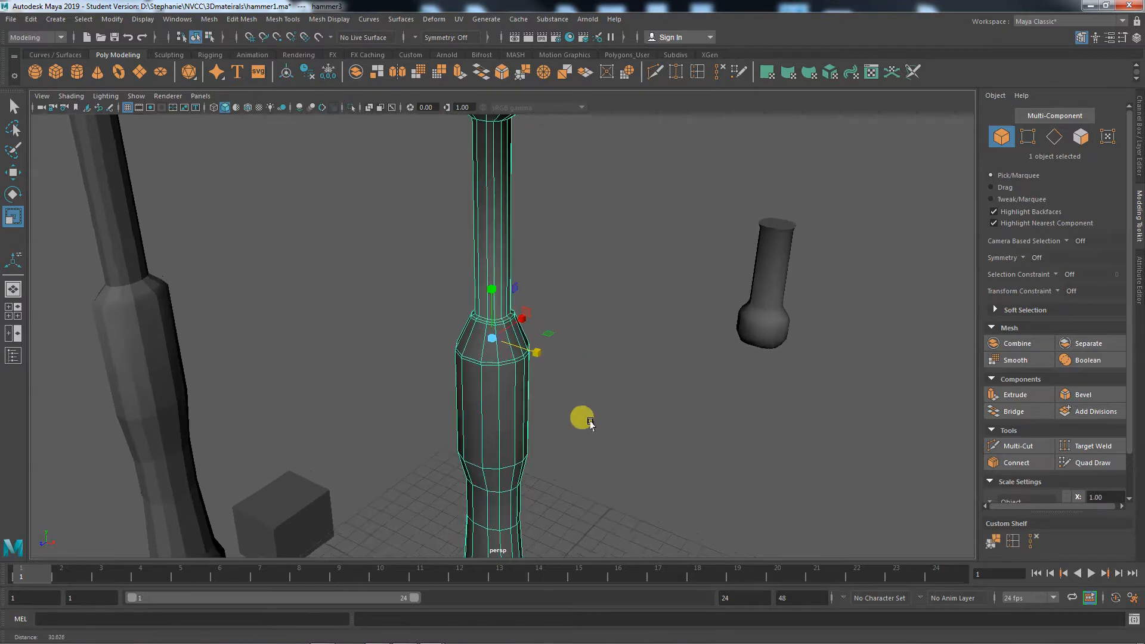
scroll(643, 283, up, 3)
scroll(476, 449, up, 3)
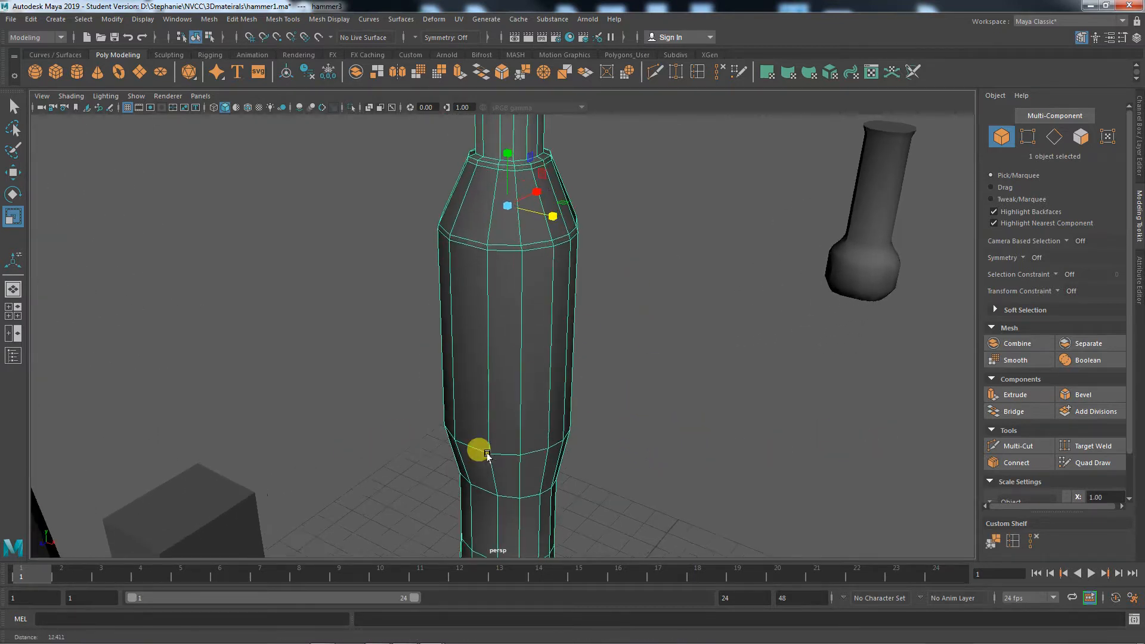
alt+middle_drag(630, 464, 633, 475)
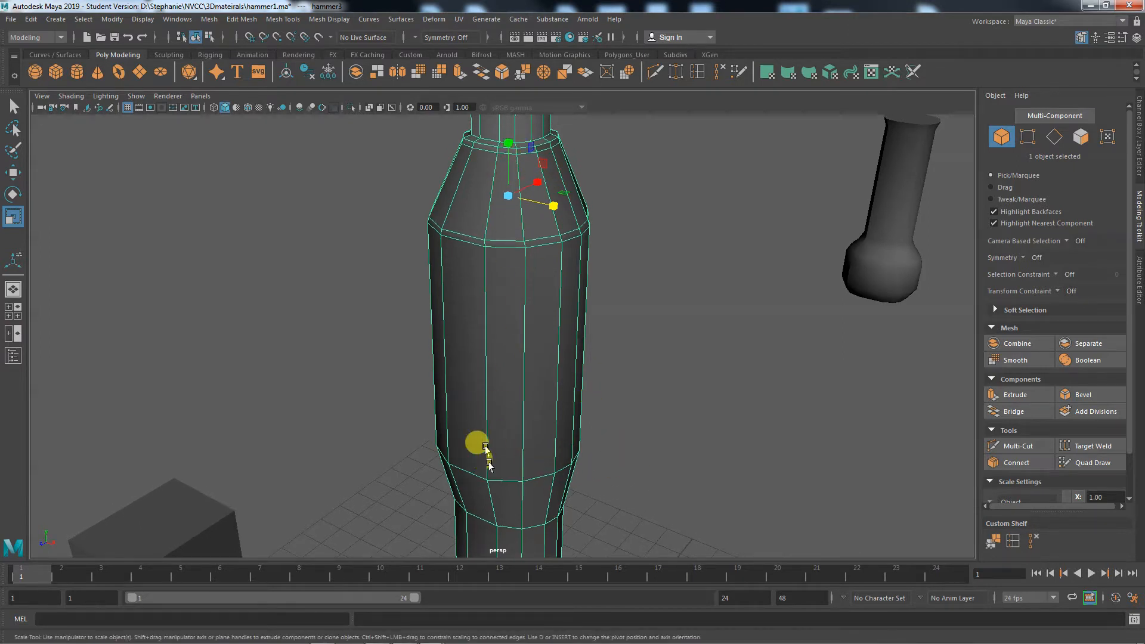
right_click(541, 308)
click(540, 270)
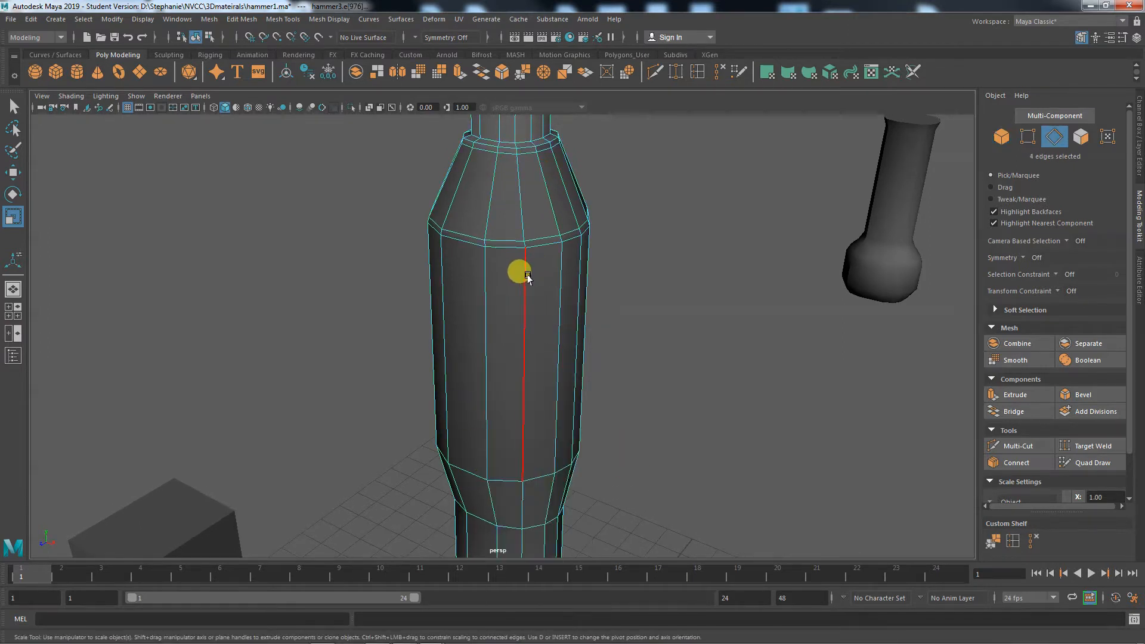
double_click(523, 275)
double_click(557, 360)
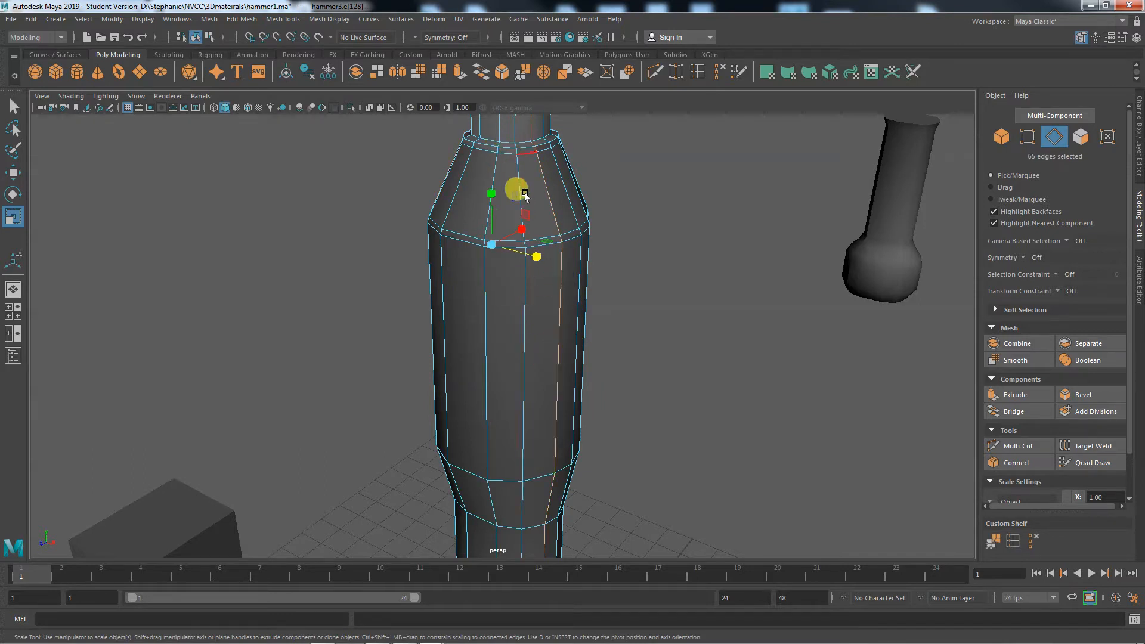
double_click(539, 474)
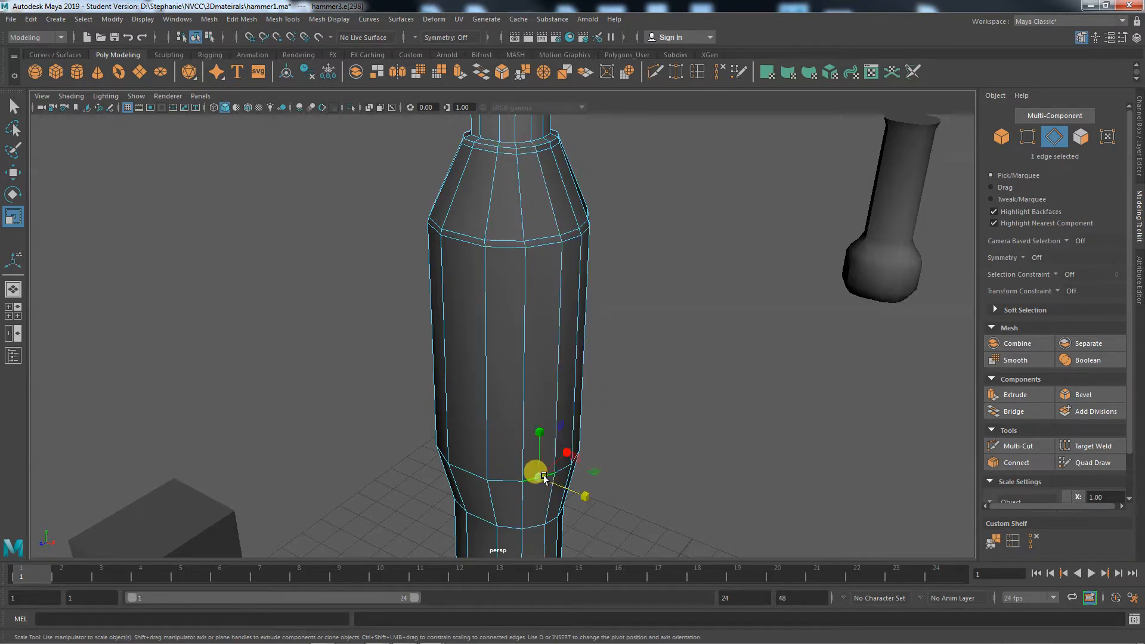
shift+double_click(545, 250)
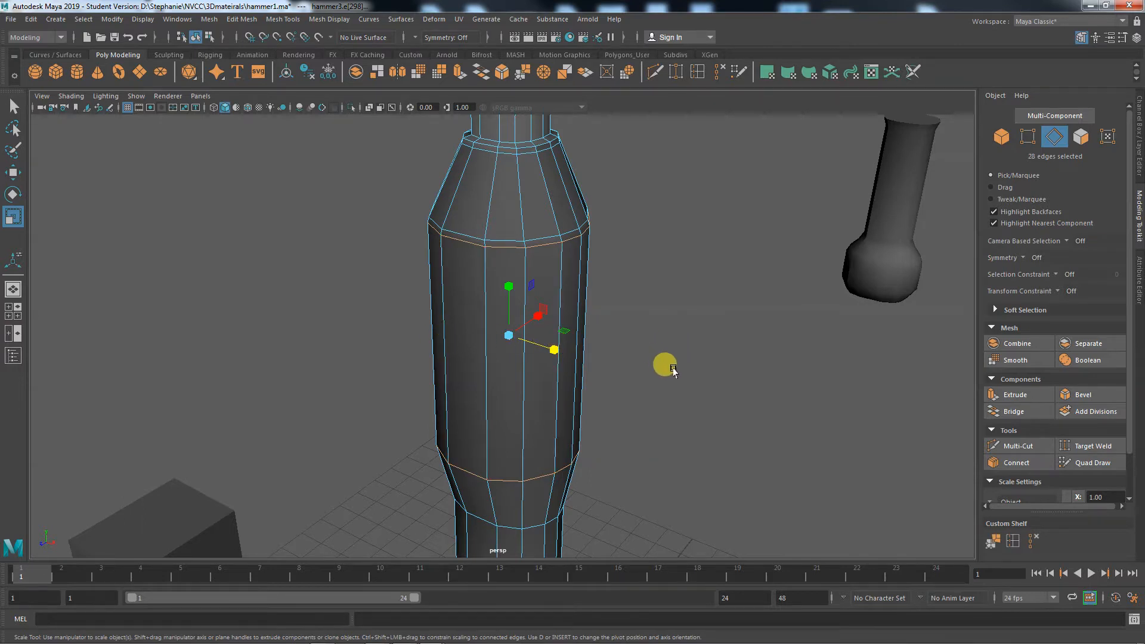
Return the middle hammer to object selection, deselect it, and review the shaft and grip surfaces.
alt+drag(665, 365, 475, 338)
right_drag(476, 352, 526, 289)
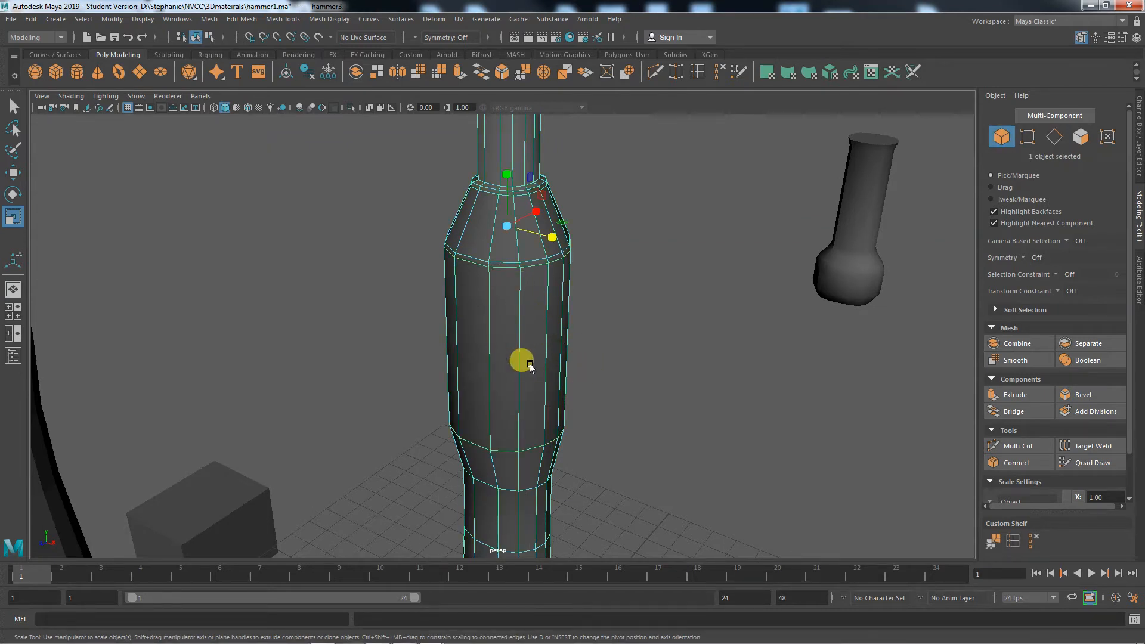
click(626, 358)
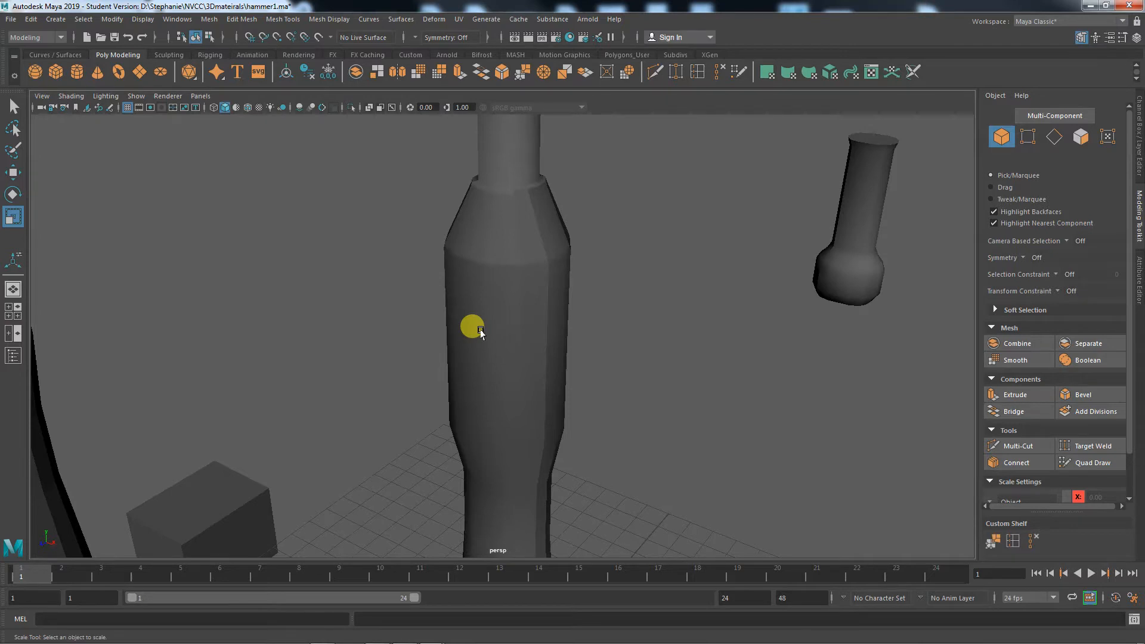
alt+right_drag(638, 319, 391, 322)
alt+middle_drag(539, 307, 533, 392)
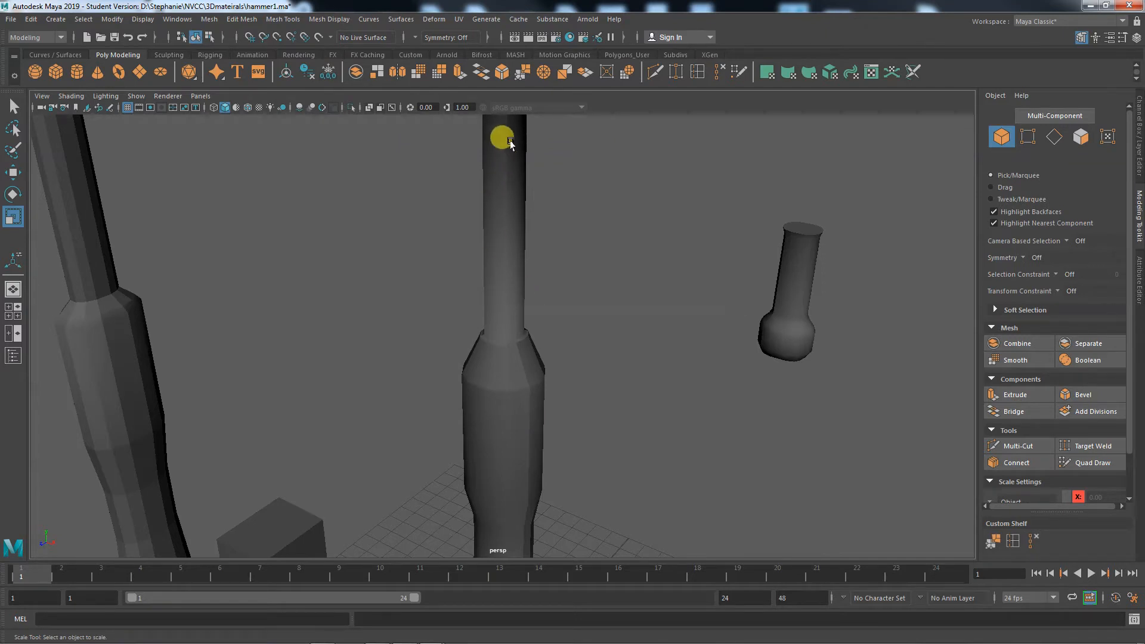
alt+middle_drag(566, 430, 567, 276)
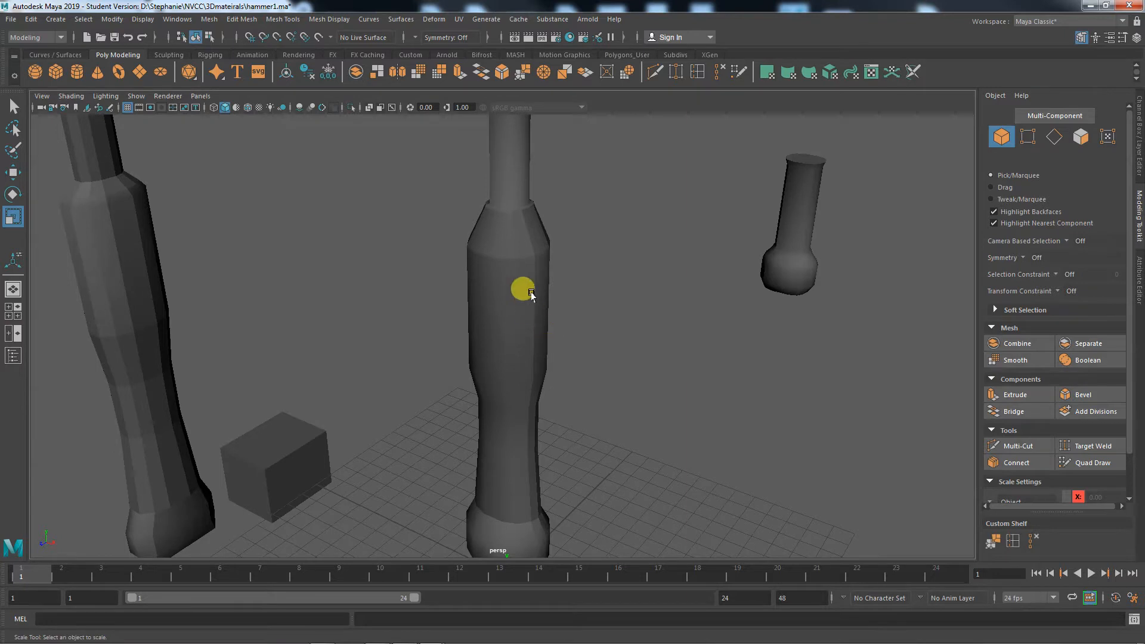
Try smoothing the whole middle hammer with one division and undo the smoothing after reviewing it.
click(511, 179)
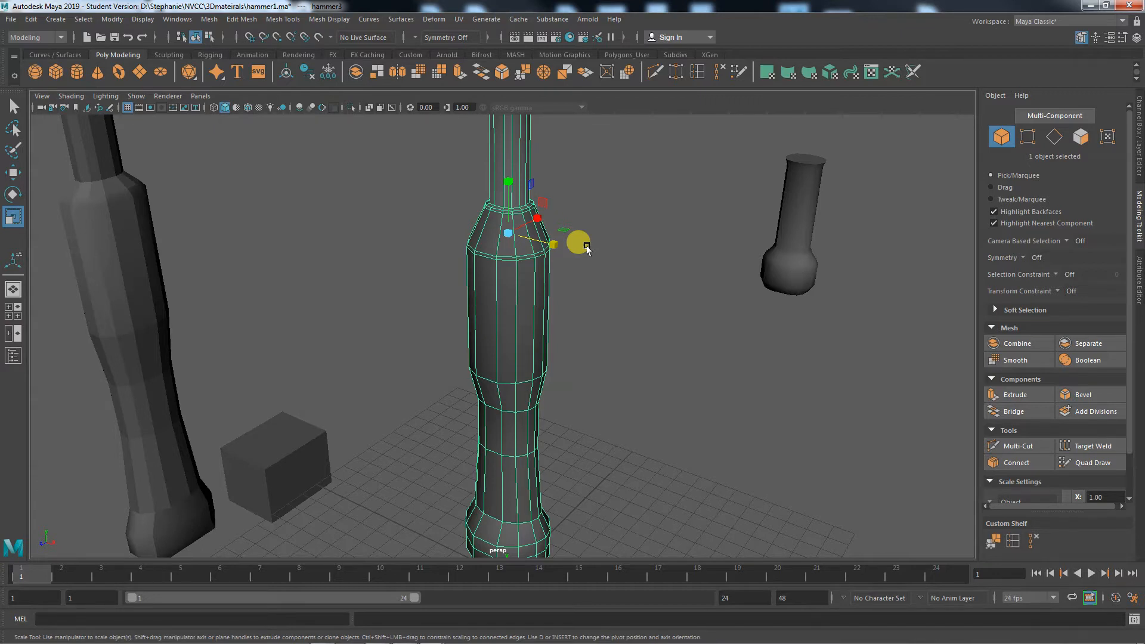
click(994, 360)
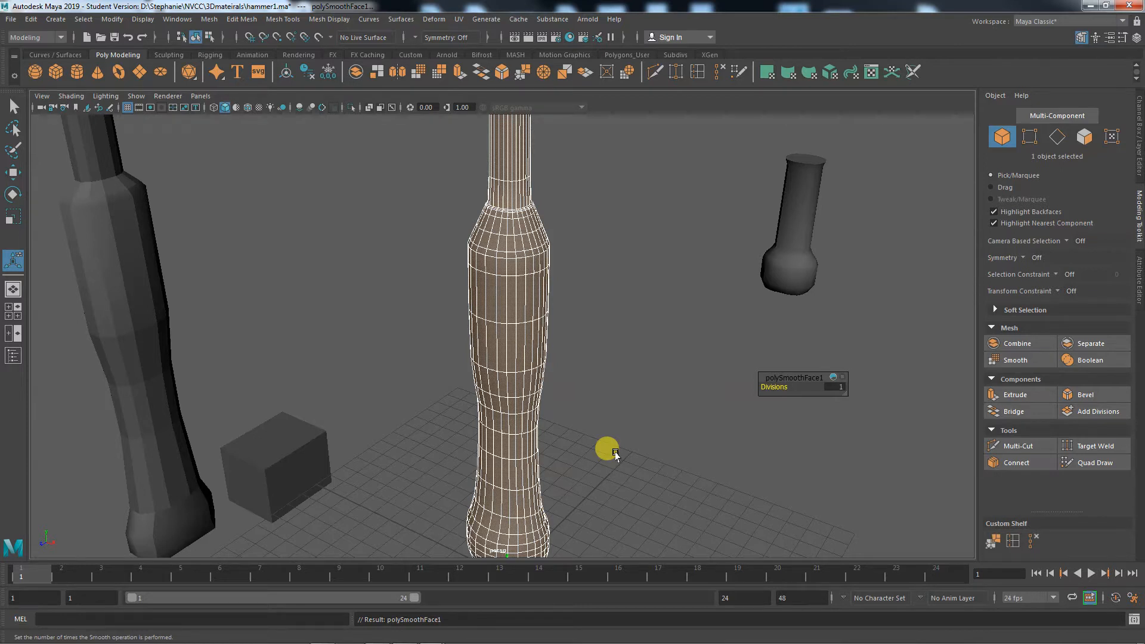
click(614, 452)
alt+drag(614, 452, 605, 485)
alt+right_drag(603, 484, 464, 461)
mouse_move(625, 449)
alt+middle_down()
mouse_move(626, 475)
mouse_move(632, 452)
alt+middle_up()
alt+right_drag(632, 452, 540, 447)
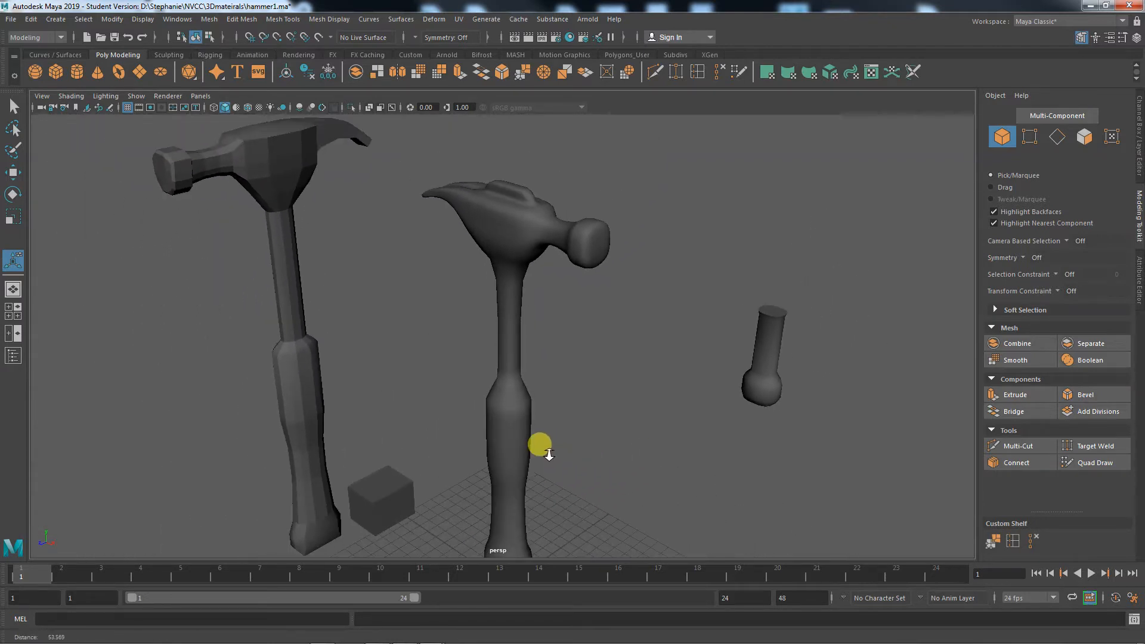
key(ctrl+z)
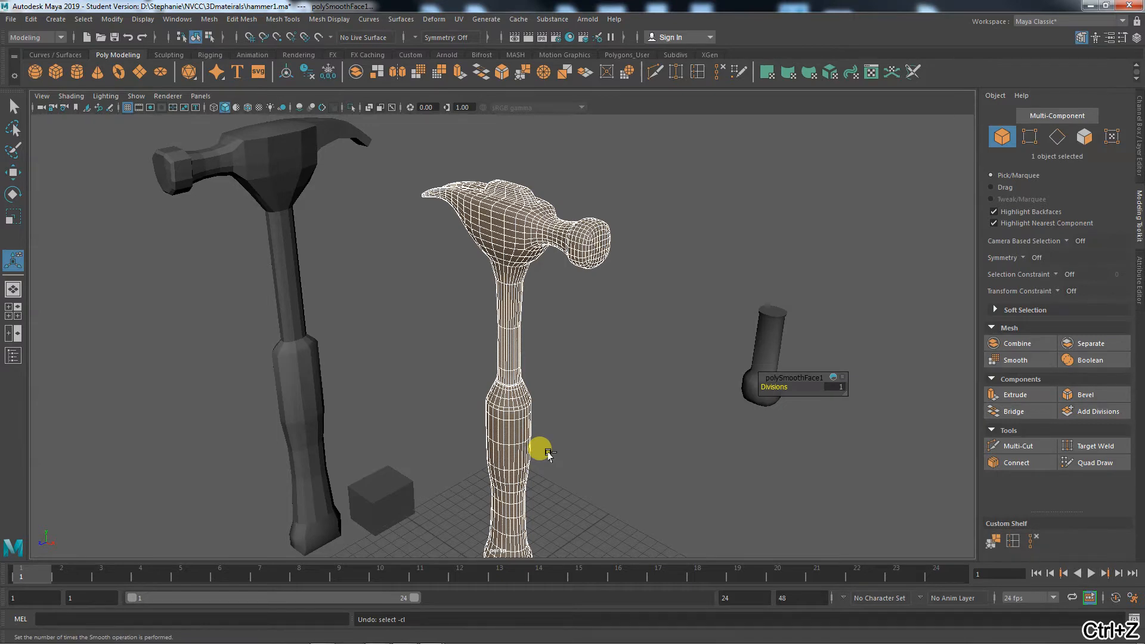
key(ctrl+z)
Duplicate the middle hammer and move the unsmoothed copy beside the original, next to the small separate handle piece.
key(ctrl+d)
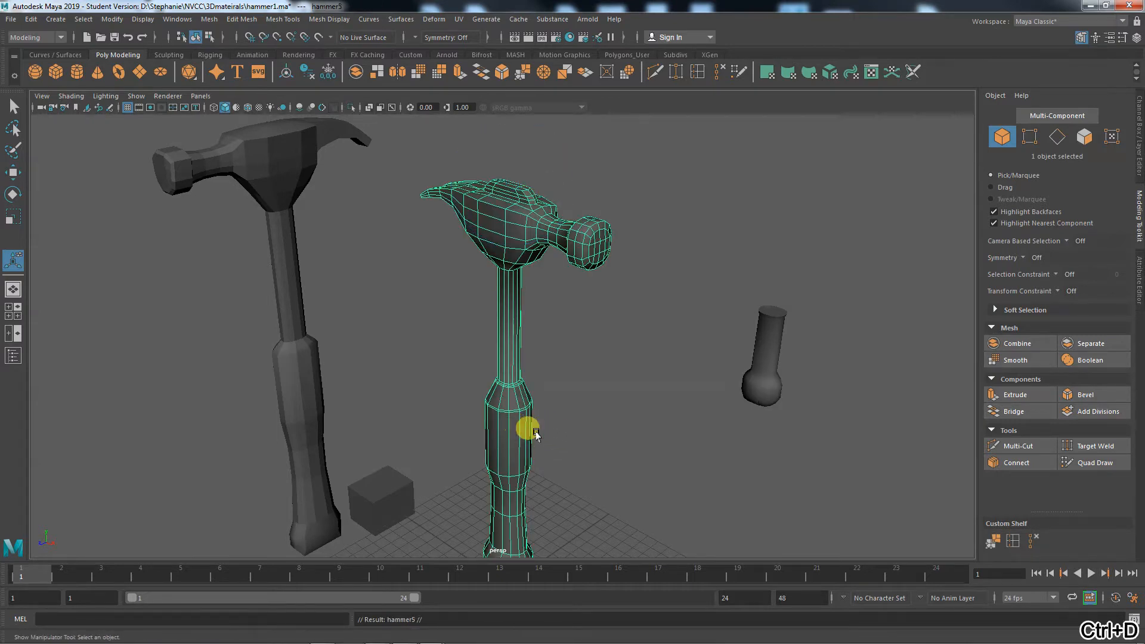
key(w)
drag(468, 413, 621, 398)
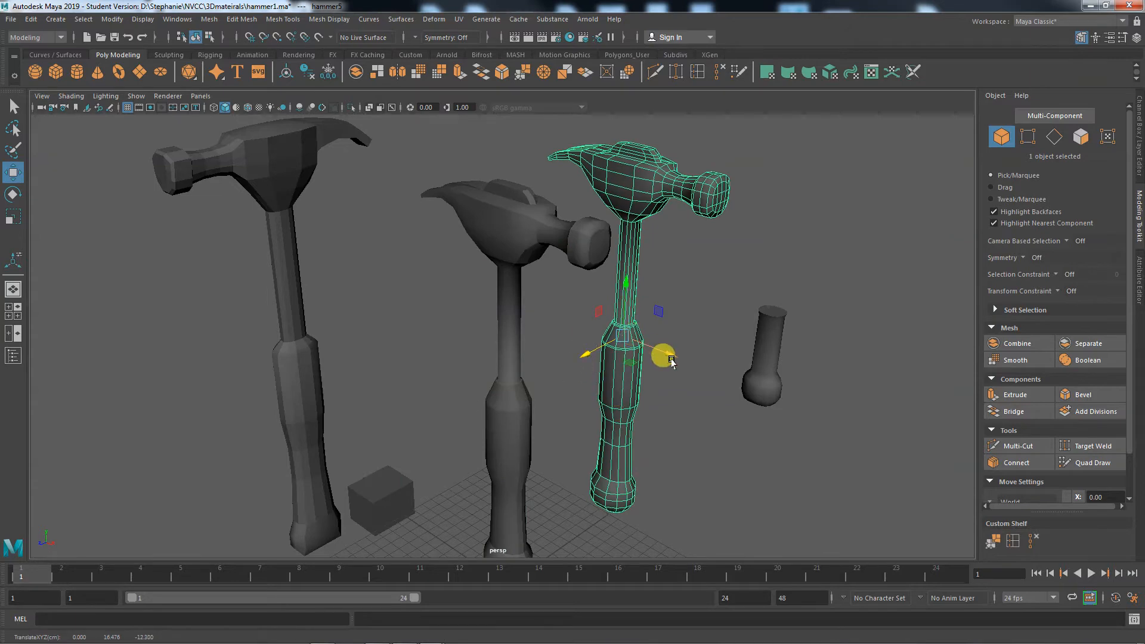
drag(664, 358, 743, 398)
Smooth the original middle hammer with one division and deselect it.
click(502, 255)
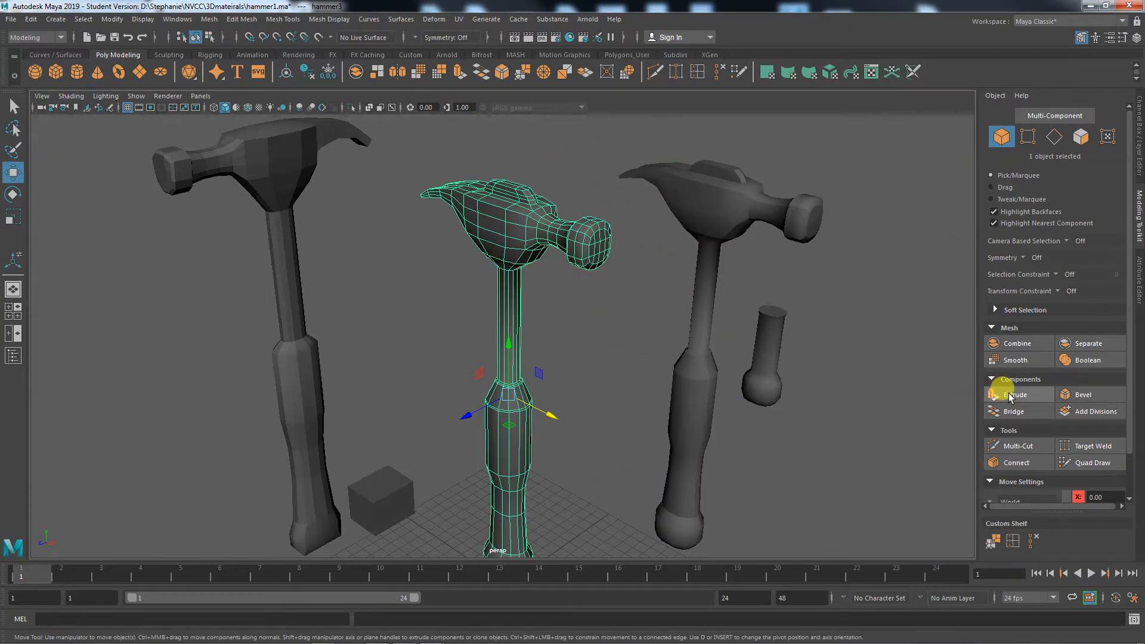
click(1012, 358)
click(637, 372)
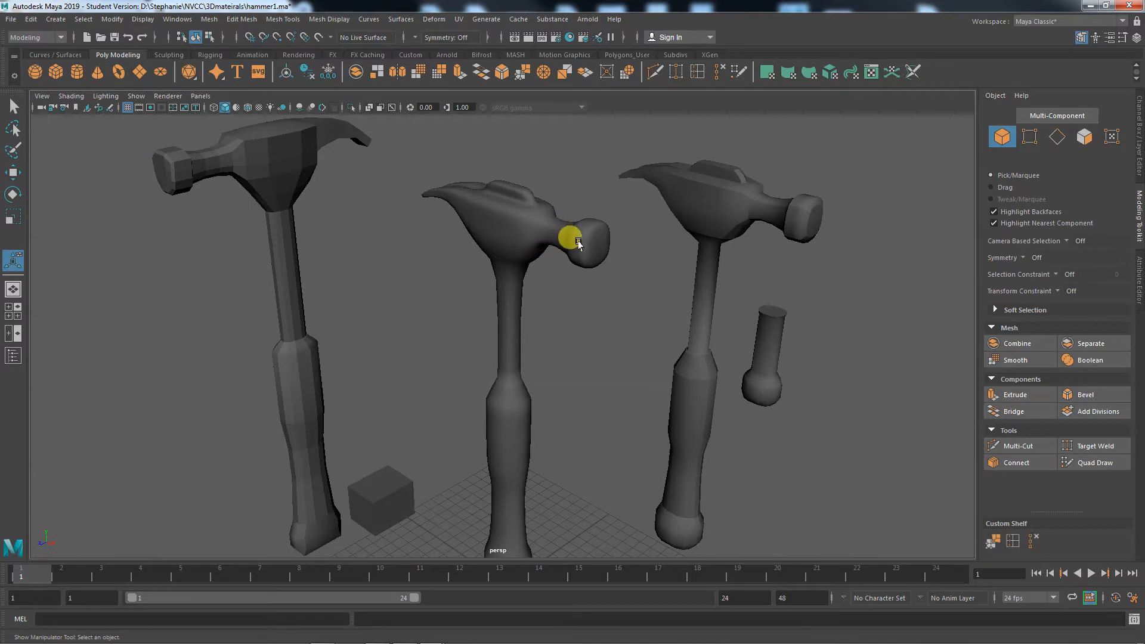
Select the smoothed hammer and its unsmoothed copy together to compare their wireframe density along the shaft and grip.
alt+middle_drag(581, 411, 576, 321)
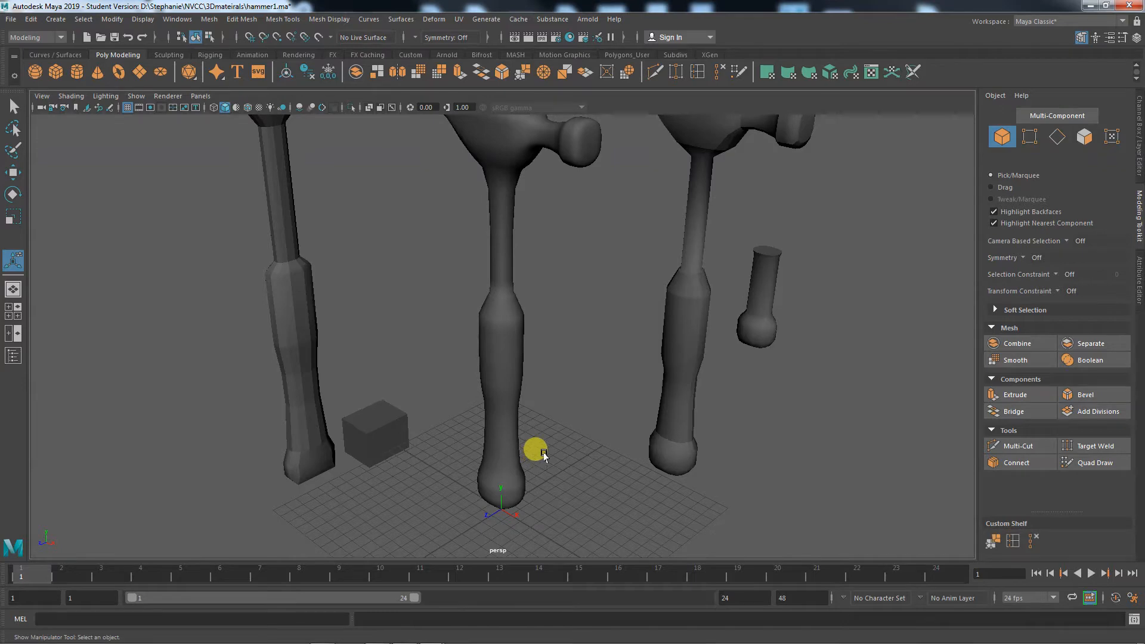
click(502, 339)
scroll(659, 396, up, 5)
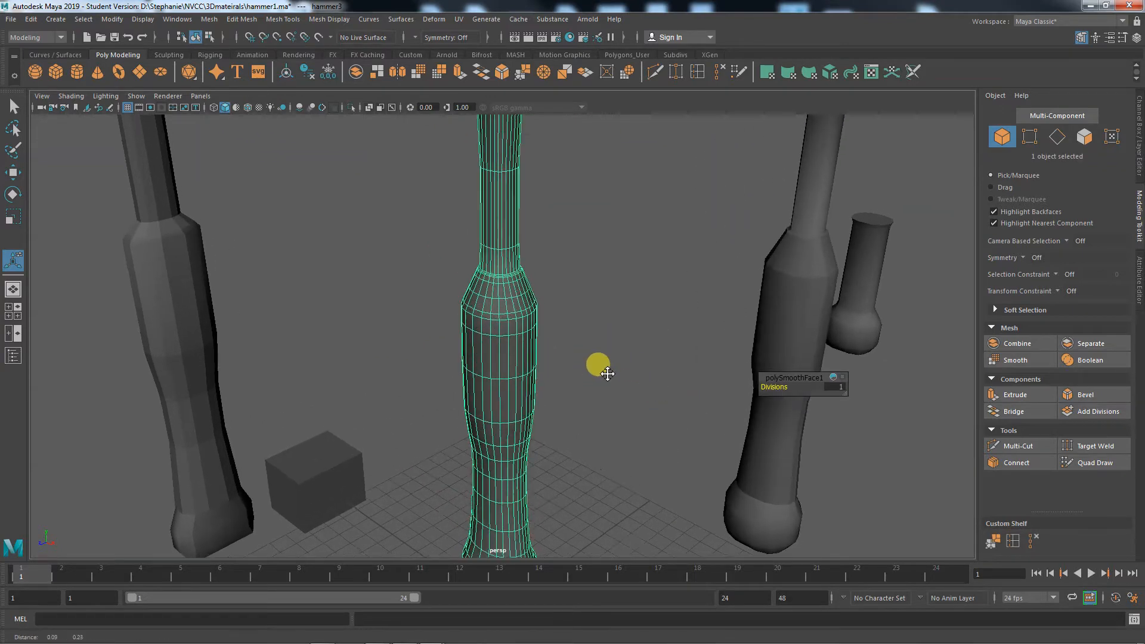
alt+middle_drag(607, 374, 559, 480)
scroll(593, 507, up, 5)
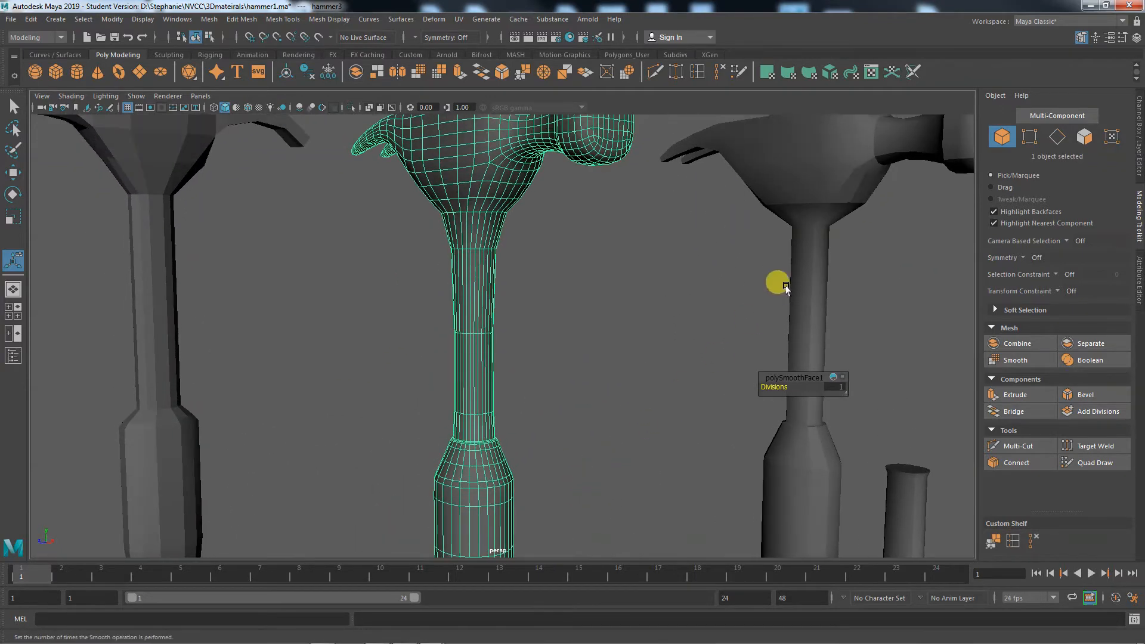
shift+click(813, 279)
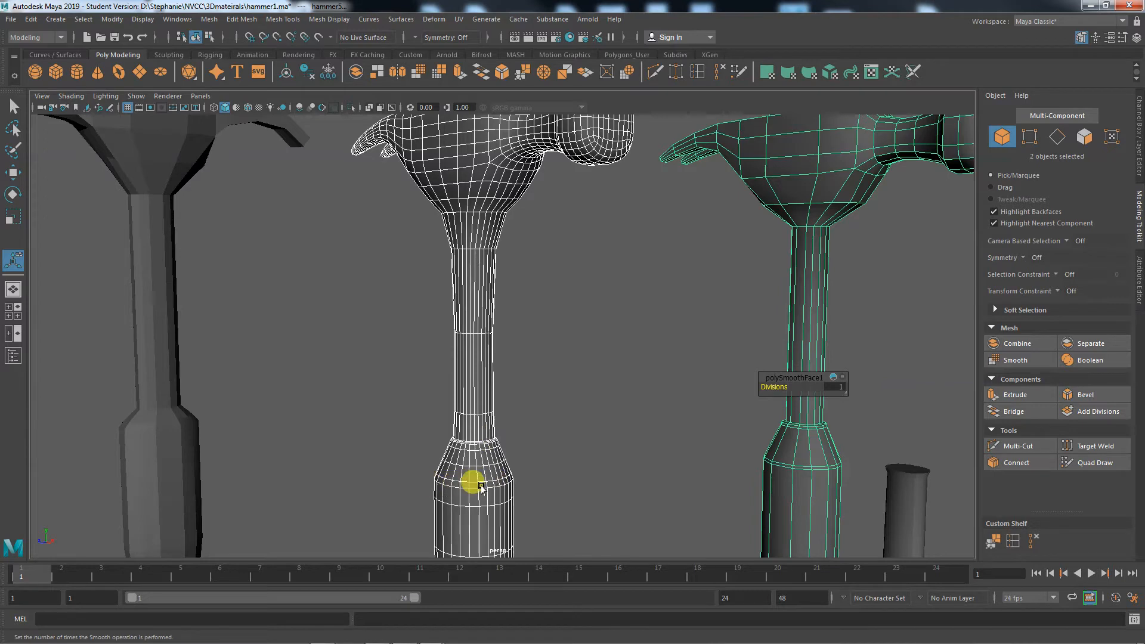
alt+middle_drag(657, 504, 654, 310)
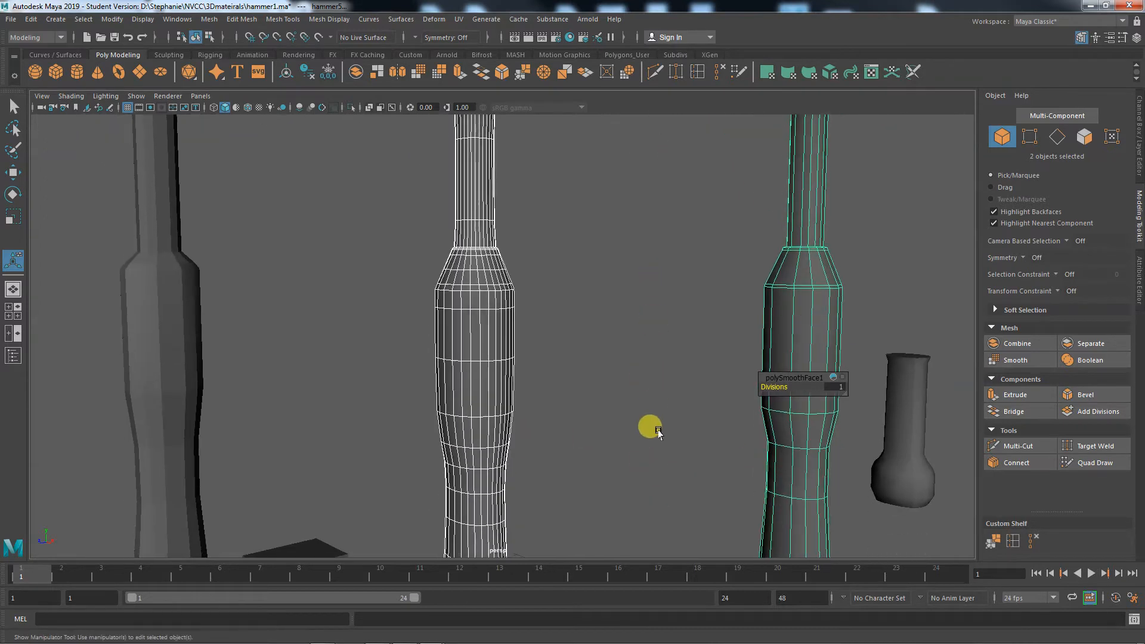
Undo the last selection change and the smoothing of the middle hammer.
alt+middle_drag(657, 437, 586, 243)
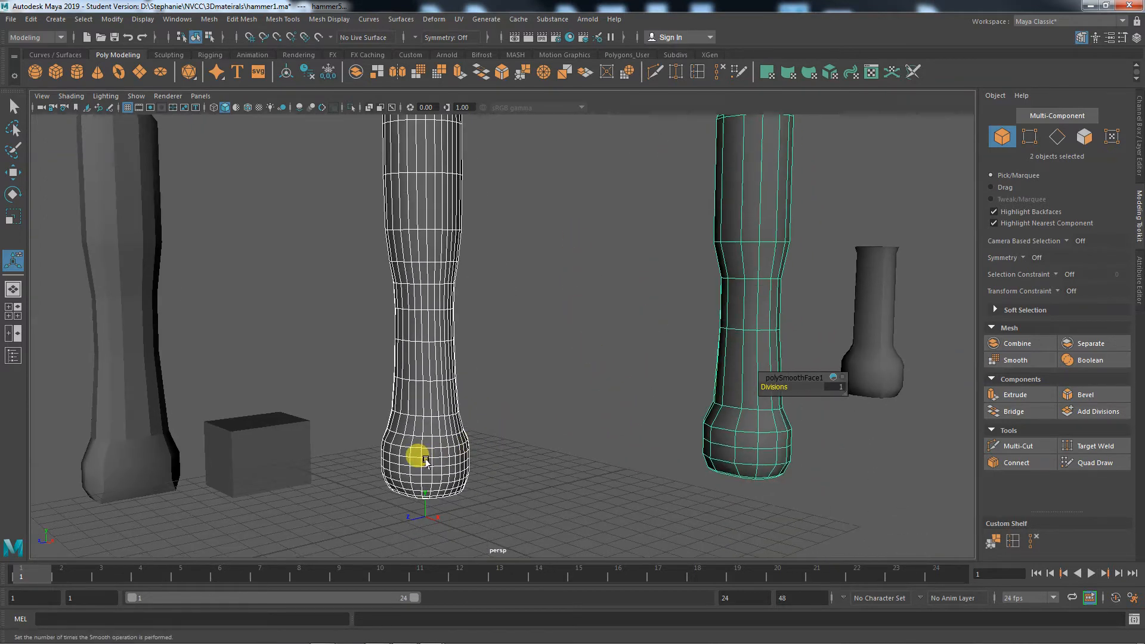
key(ctrl+z)
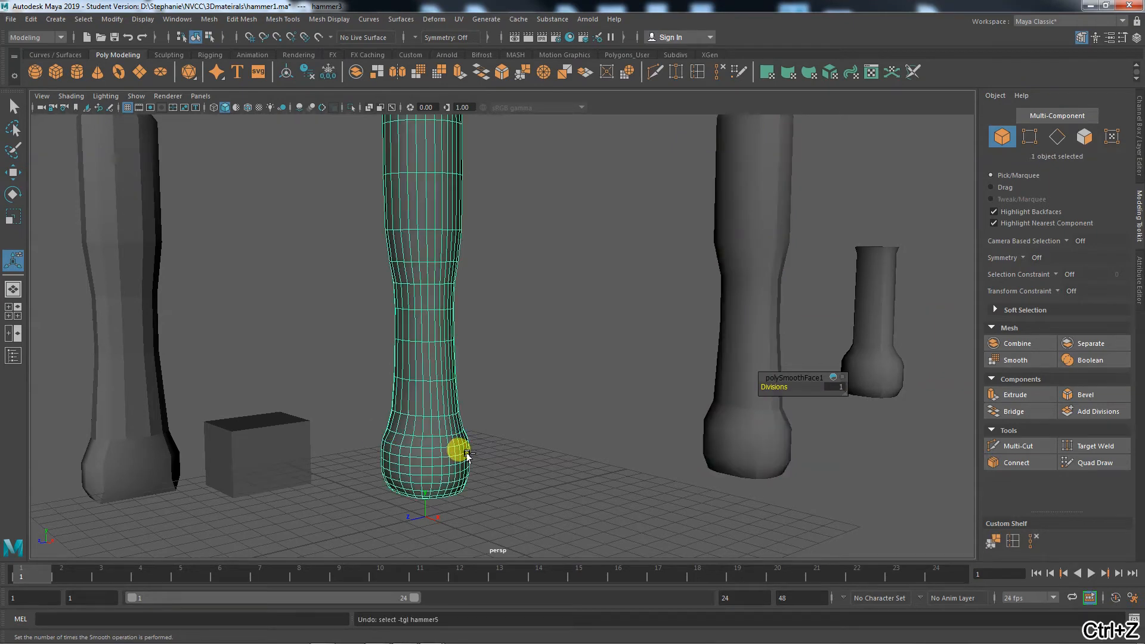
key(ctrl+z)
key(ctrl+z)
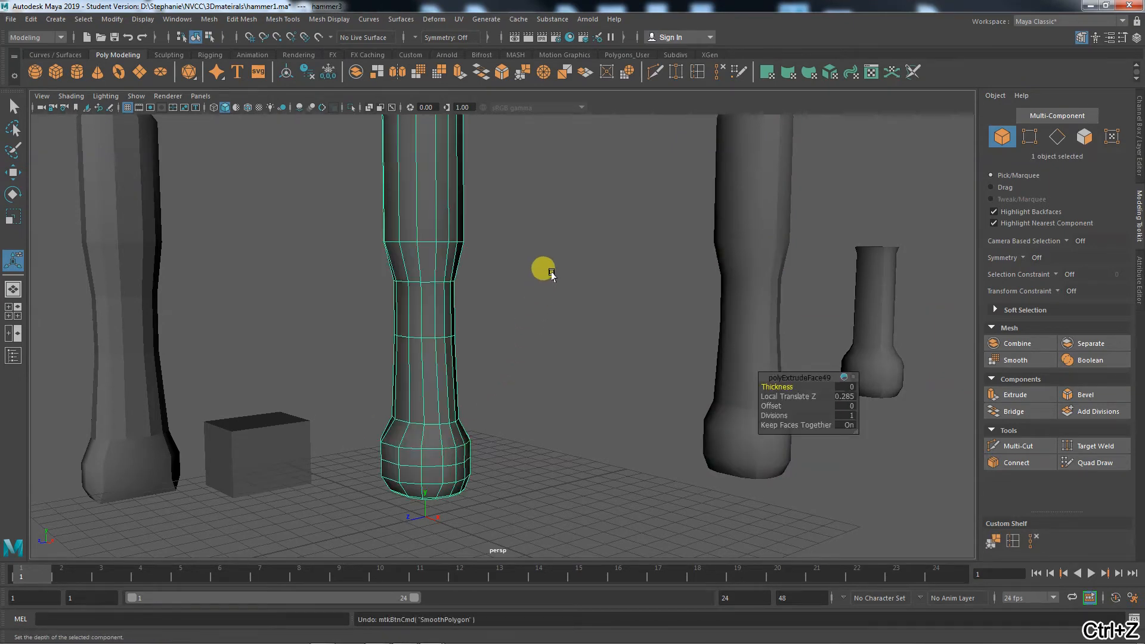
Try inserting an edge loop around the top of the shaft just below the hammer head, and undo it.
alt+middle_drag(552, 273, 592, 528)
alt+drag(568, 355, 600, 368)
mouse_move(536, 337)
alt+middle_down()
mouse_move(553, 487)
mouse_move(569, 448)
alt+middle_up()
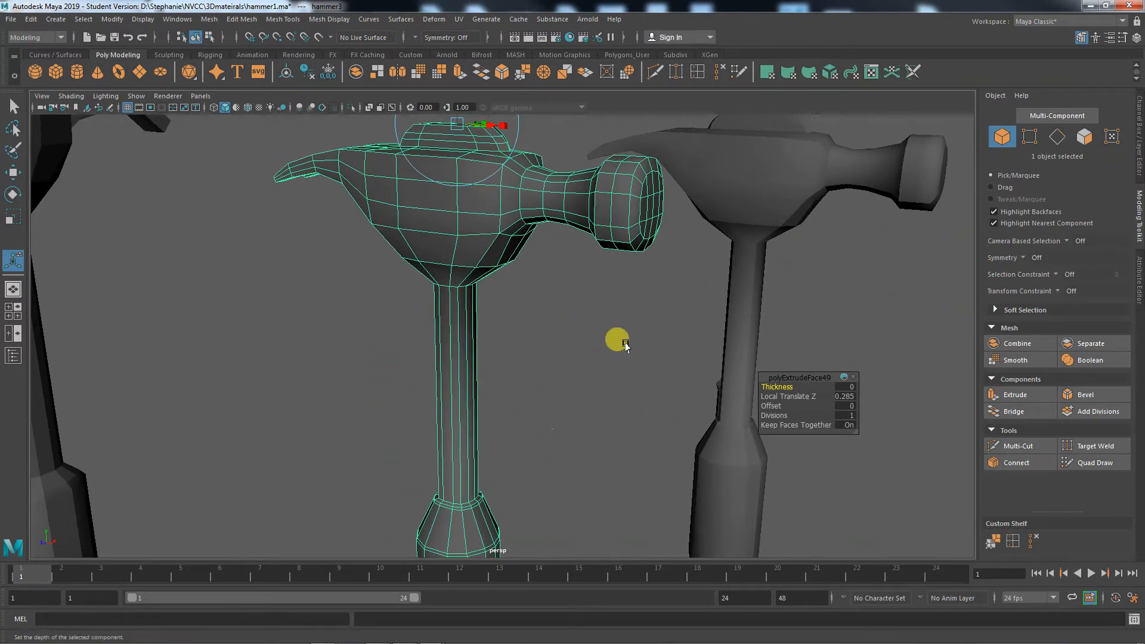
click(238, 20)
mouse_move(282, 20)
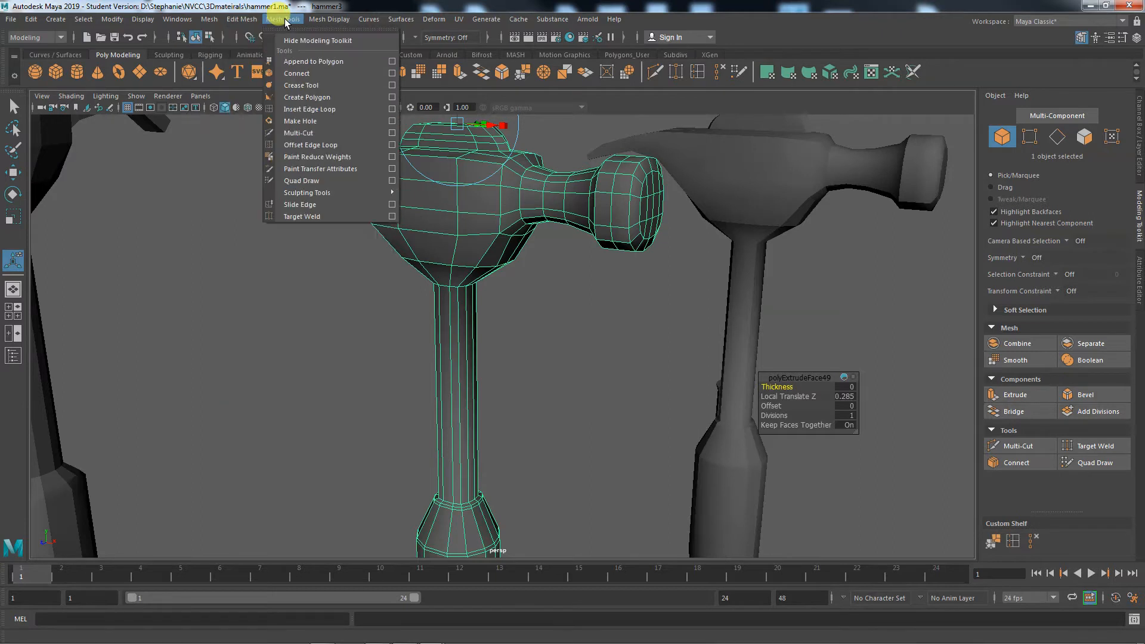
click(312, 108)
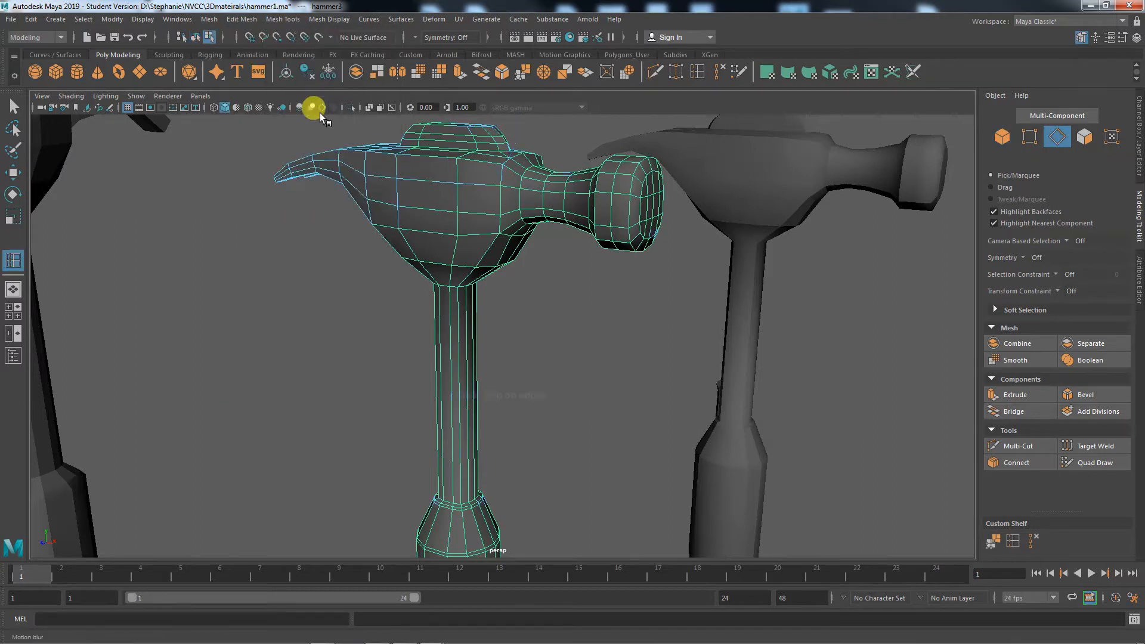
click(461, 288)
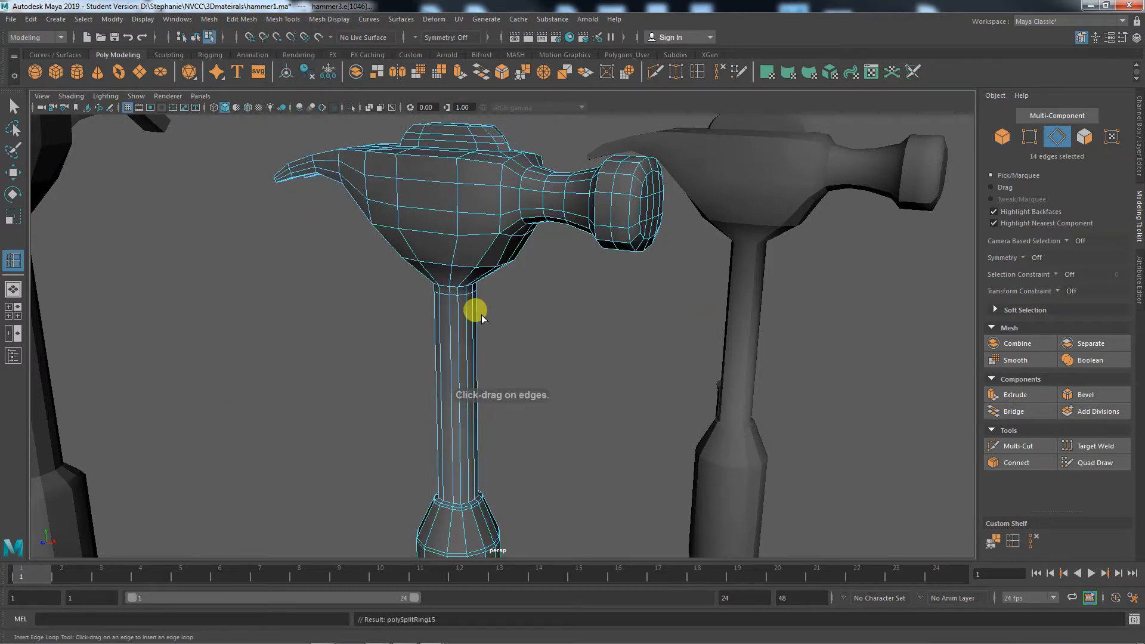
key(ctrl+z)
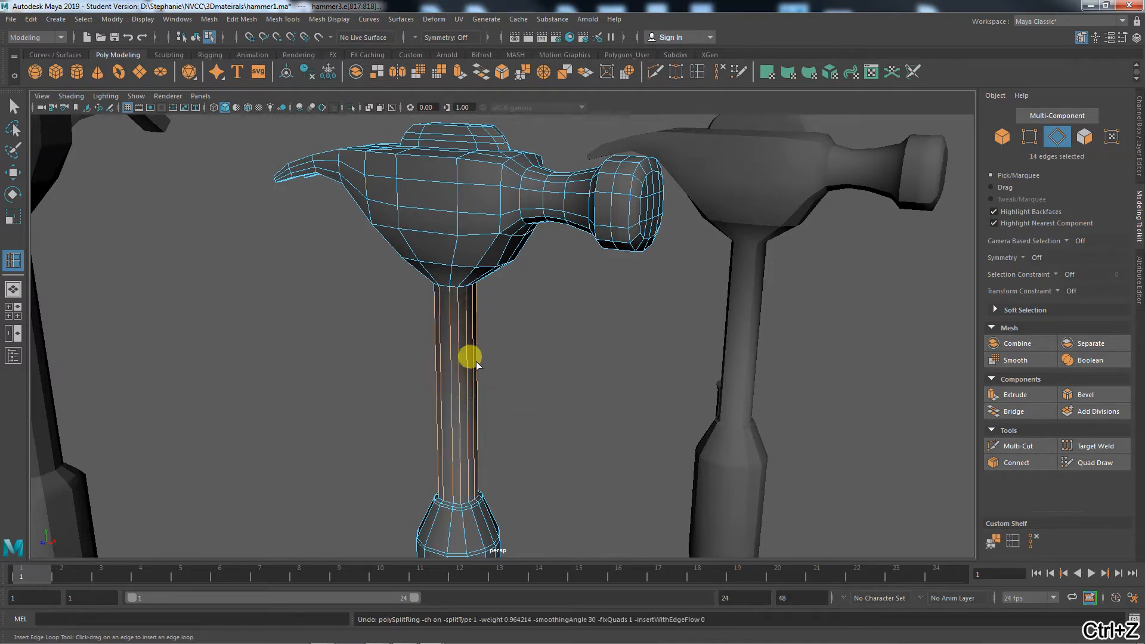
Delete the lower support edge loop beneath the rim at the top of the middle hammer's grip.
alt+middle_drag(476, 361, 445, 219)
alt+right_drag(310, 365, 540, 402)
alt+middle_drag(540, 402, 501, 403)
alt+right_drag(424, 401, 731, 442)
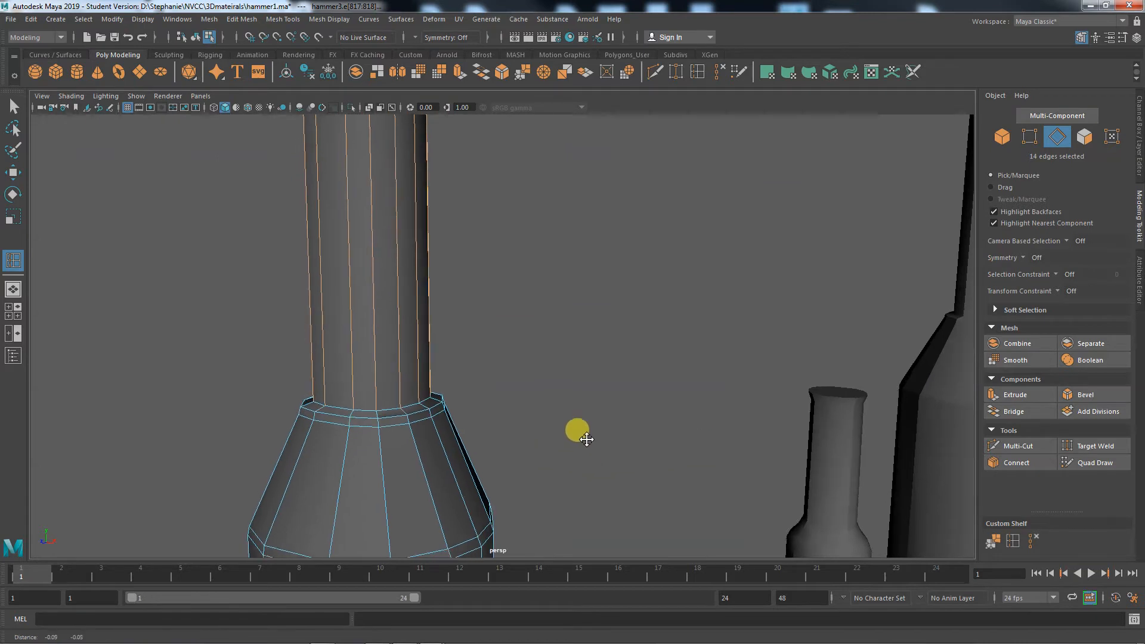
alt+middle_drag(581, 435, 606, 350)
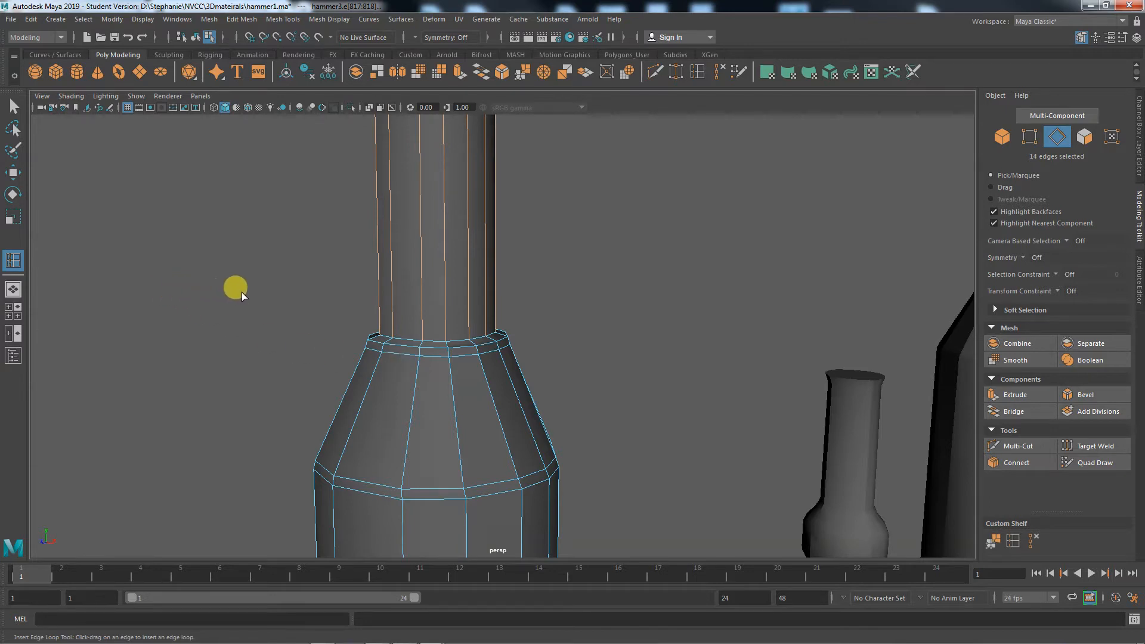
click(13, 172)
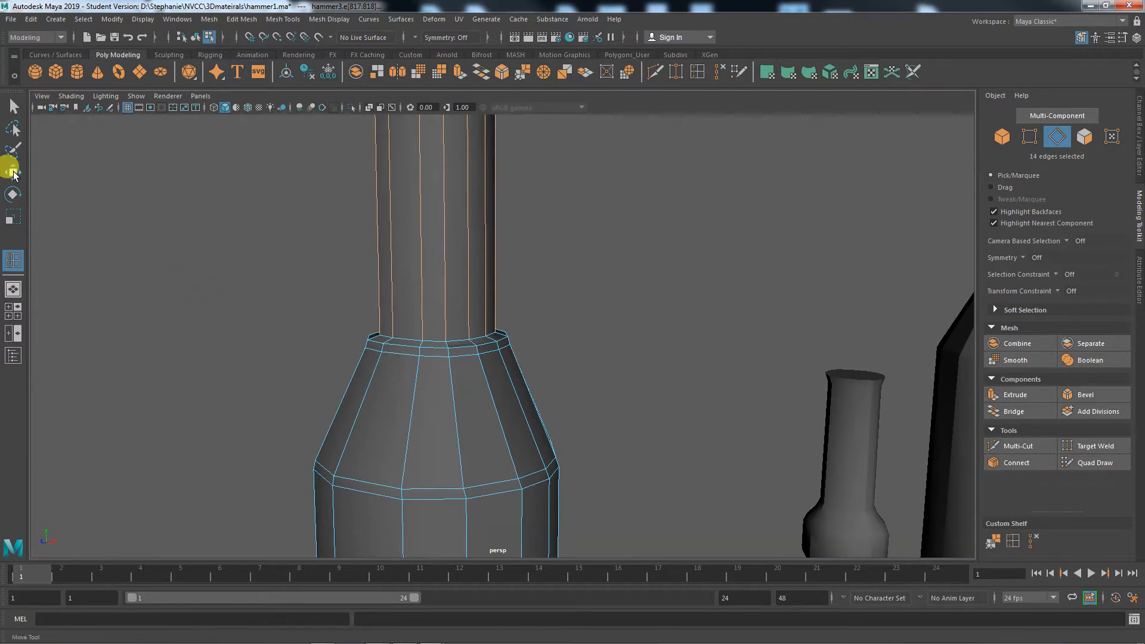
double_click(430, 357)
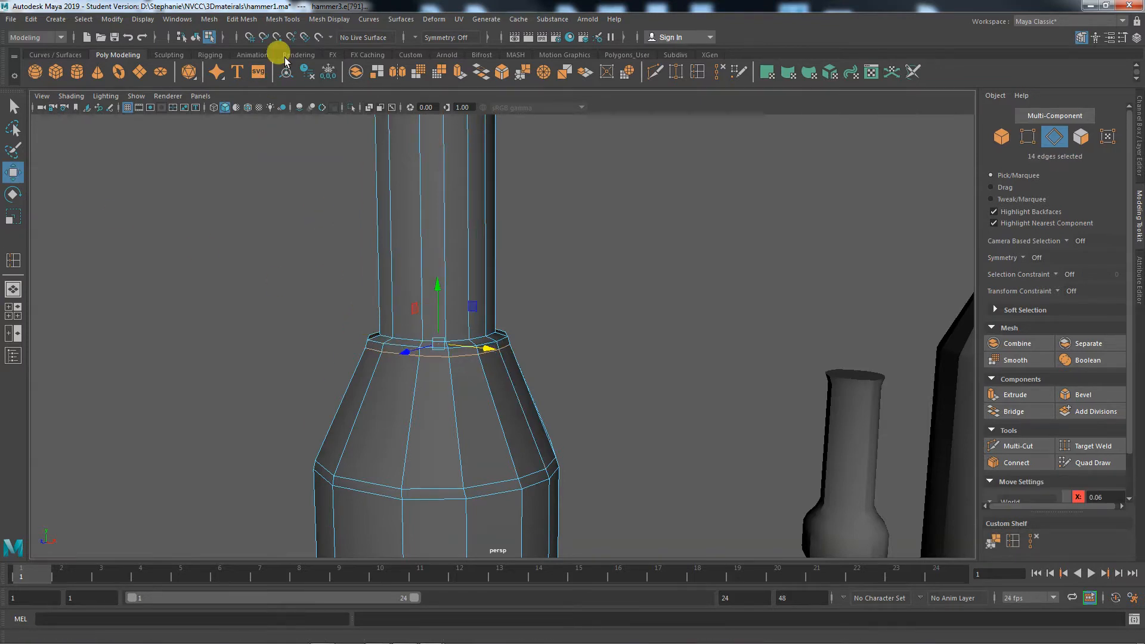
click(241, 18)
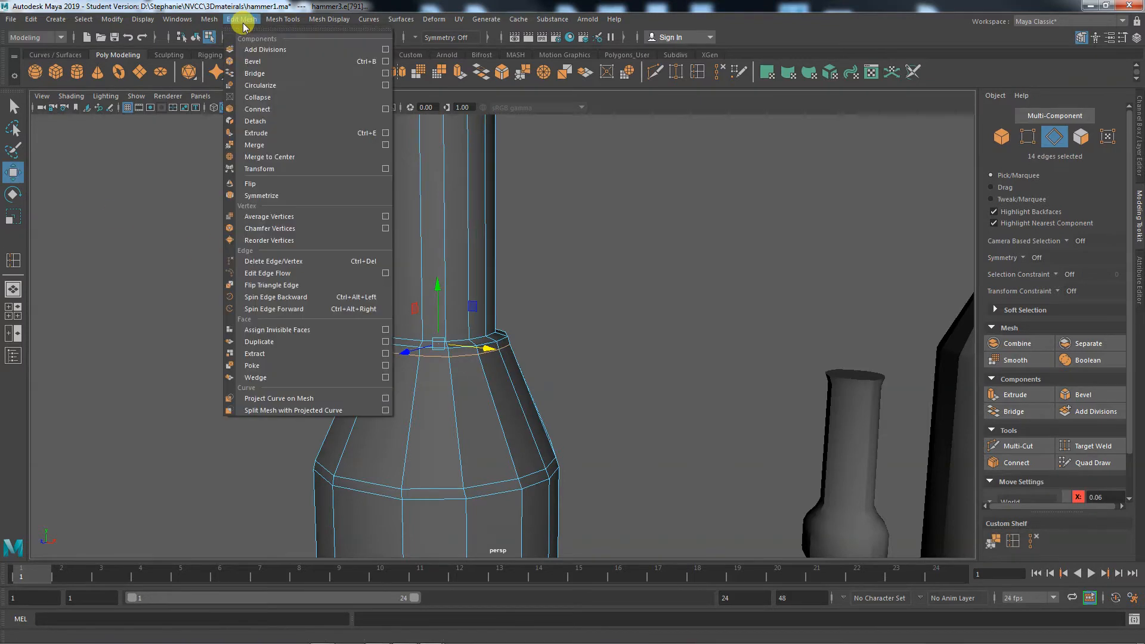
click(281, 260)
Bevel the whole inner edge loop where the shaft meets the grip, and move the bevel settings clear of the model.
alt+drag(332, 309, 704, 399)
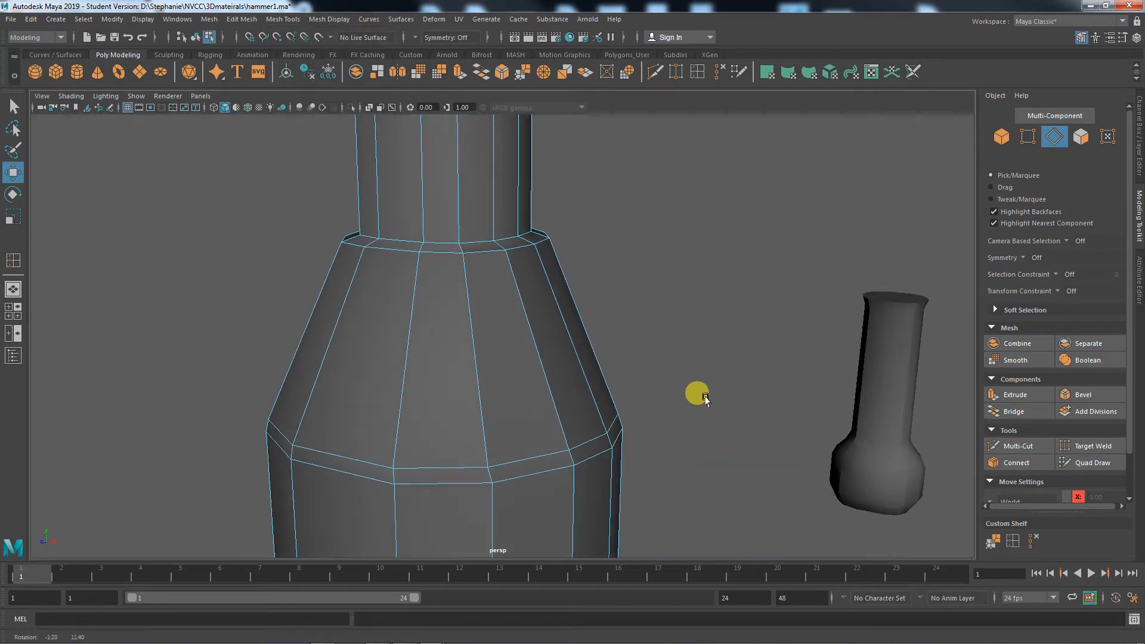
alt+drag(642, 340, 621, 319)
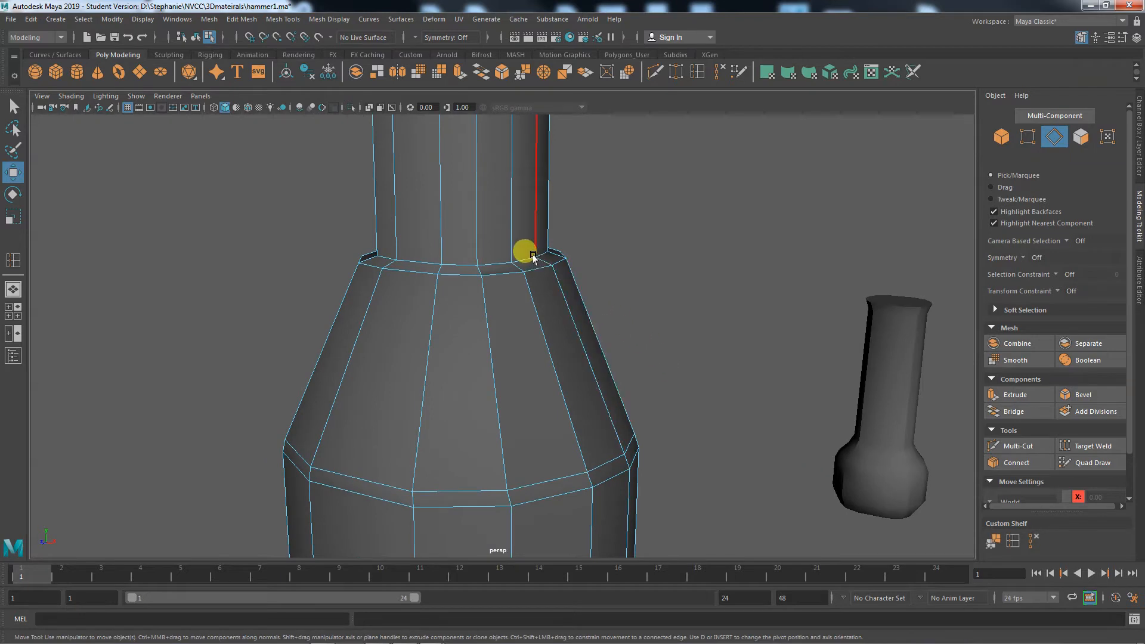
click(489, 267)
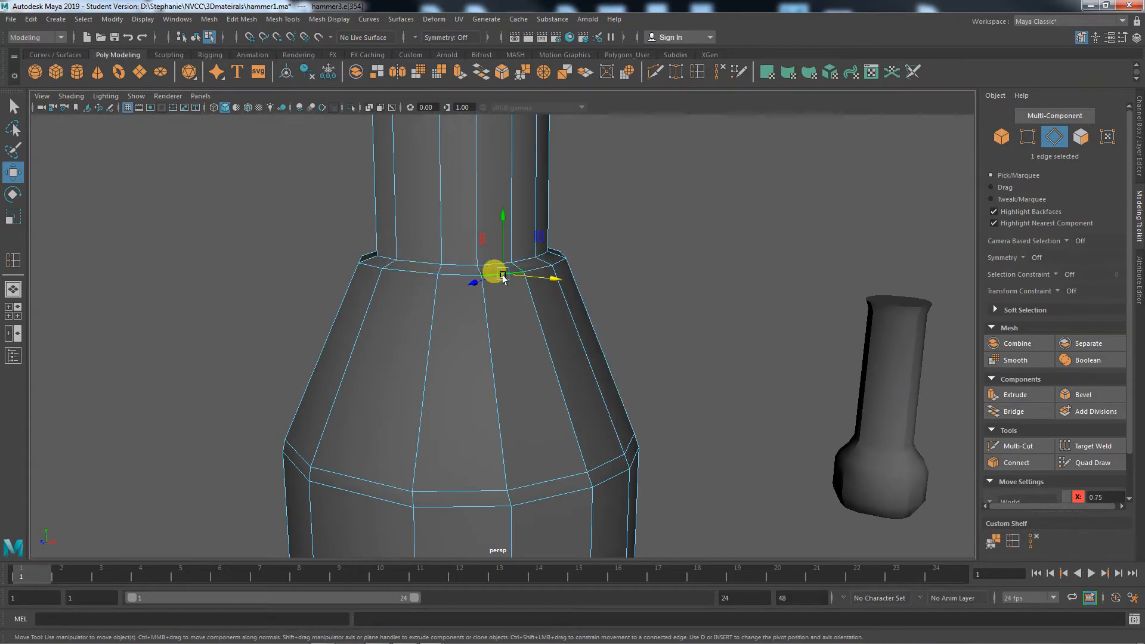
click(407, 269)
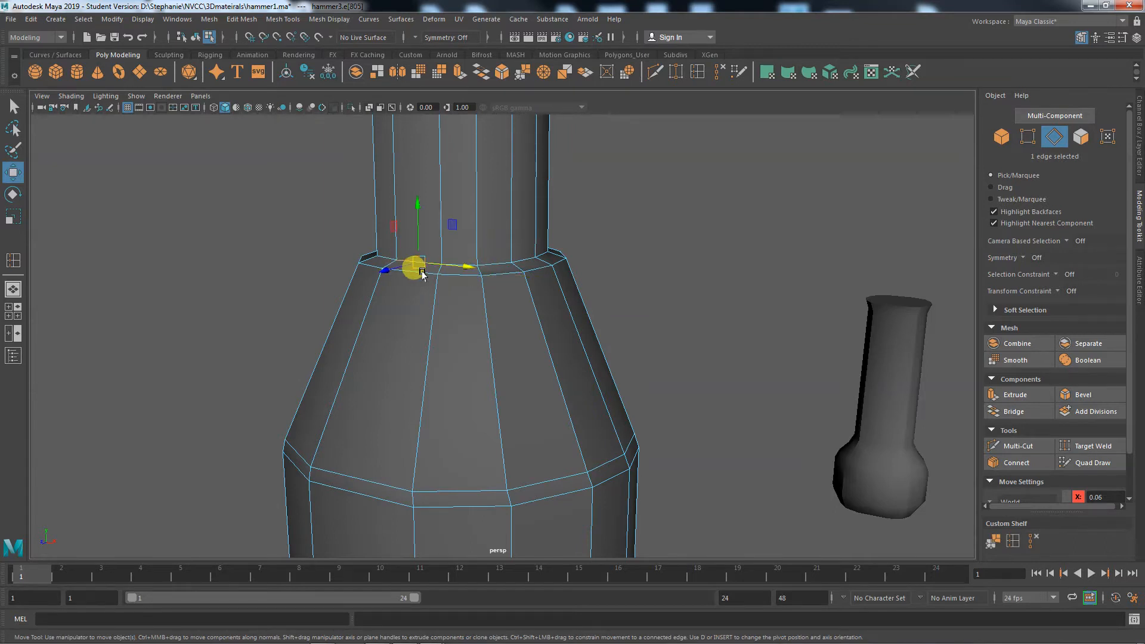
click(496, 279)
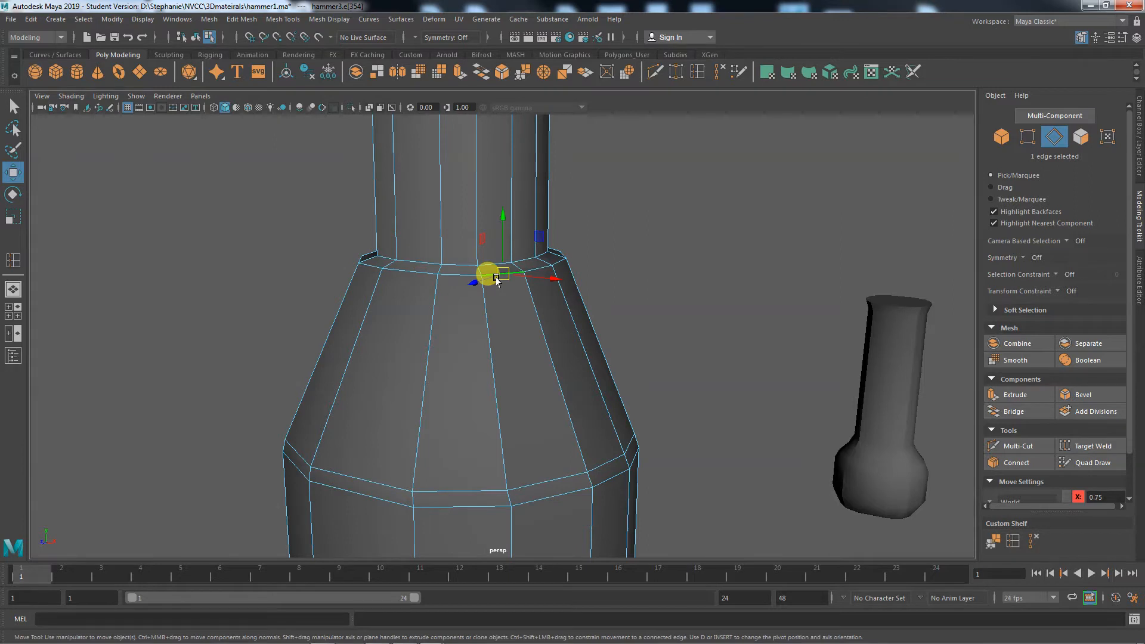
double_click(404, 263)
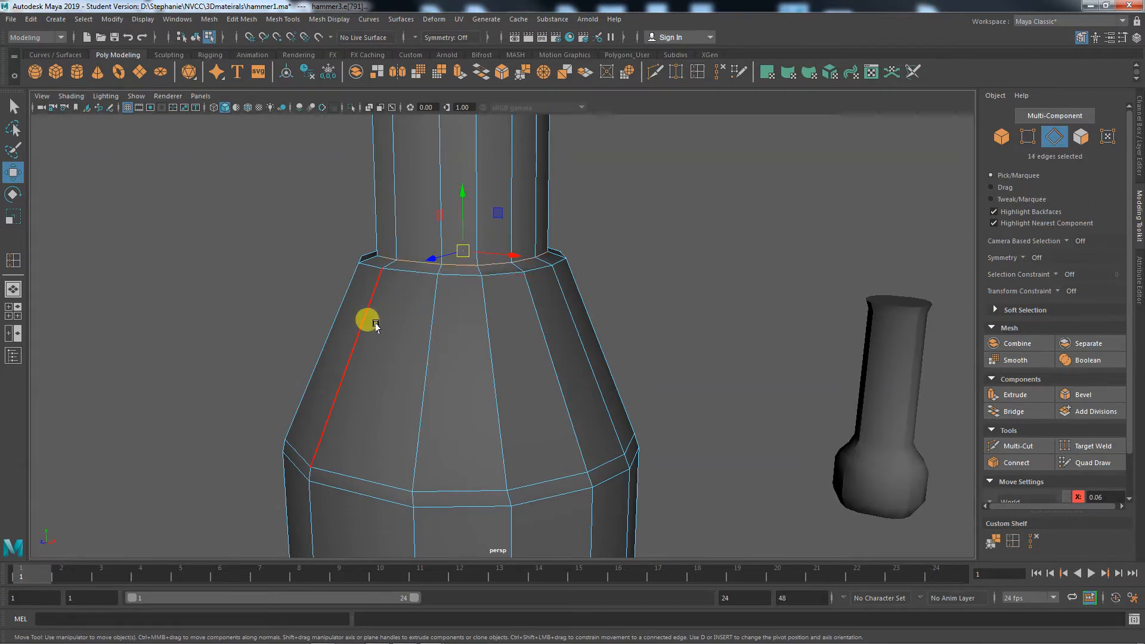
alt+drag(388, 324, 644, 402)
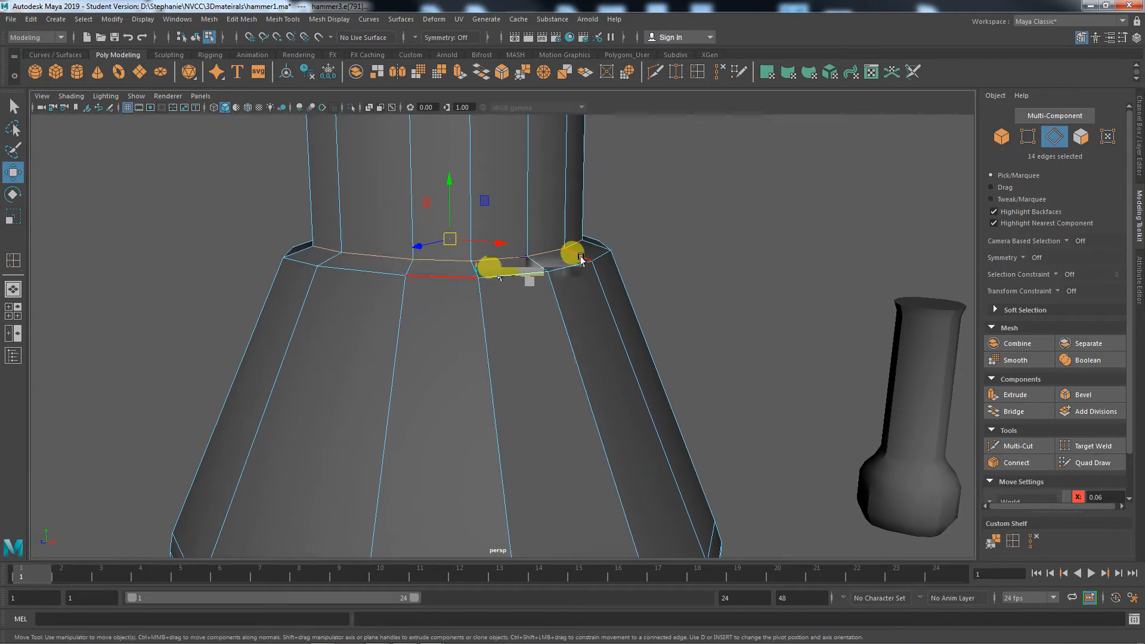
click(1085, 398)
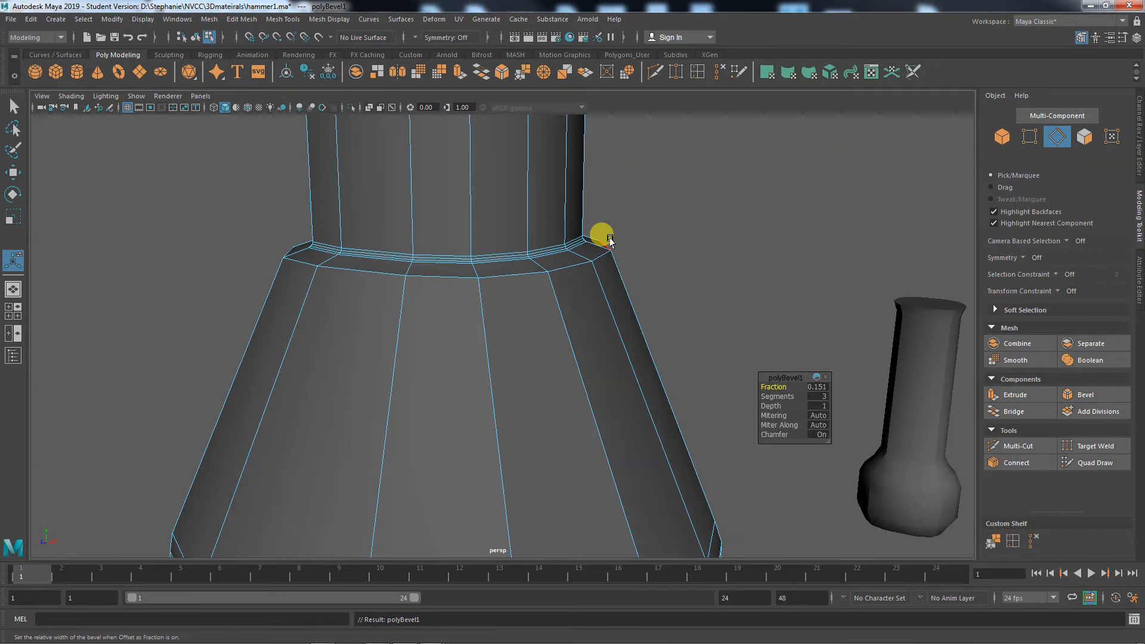
drag(785, 376, 764, 252)
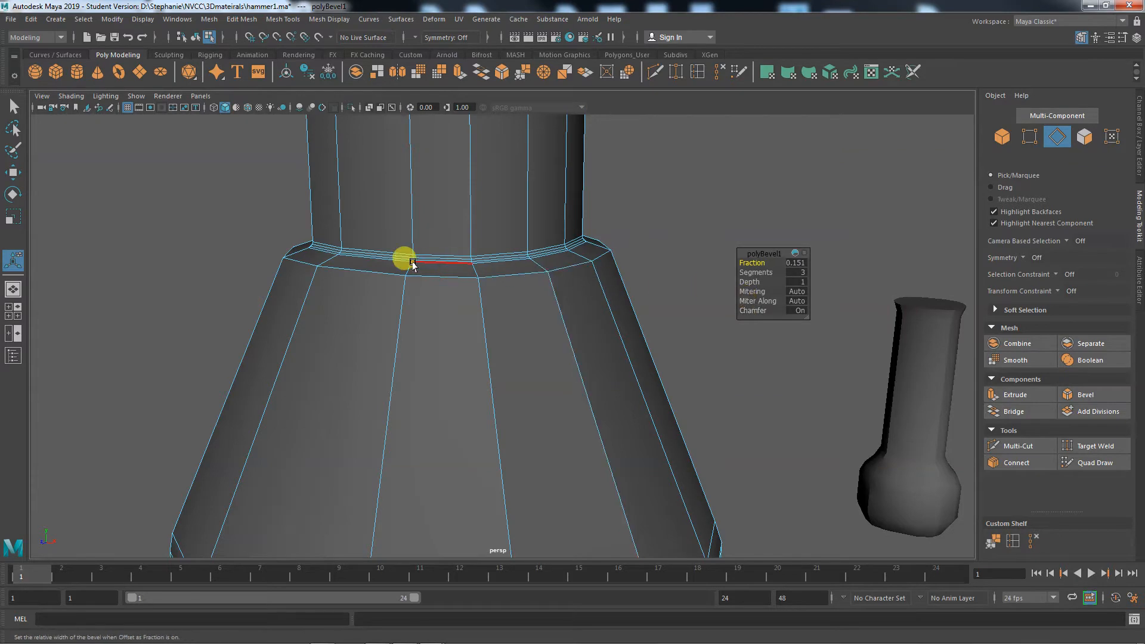
Set the shaft-base bevel to 2 segments.
alt+right_drag(363, 302, 427, 314)
alt+middle_drag(426, 314, 461, 350)
alt+drag(462, 349, 446, 334)
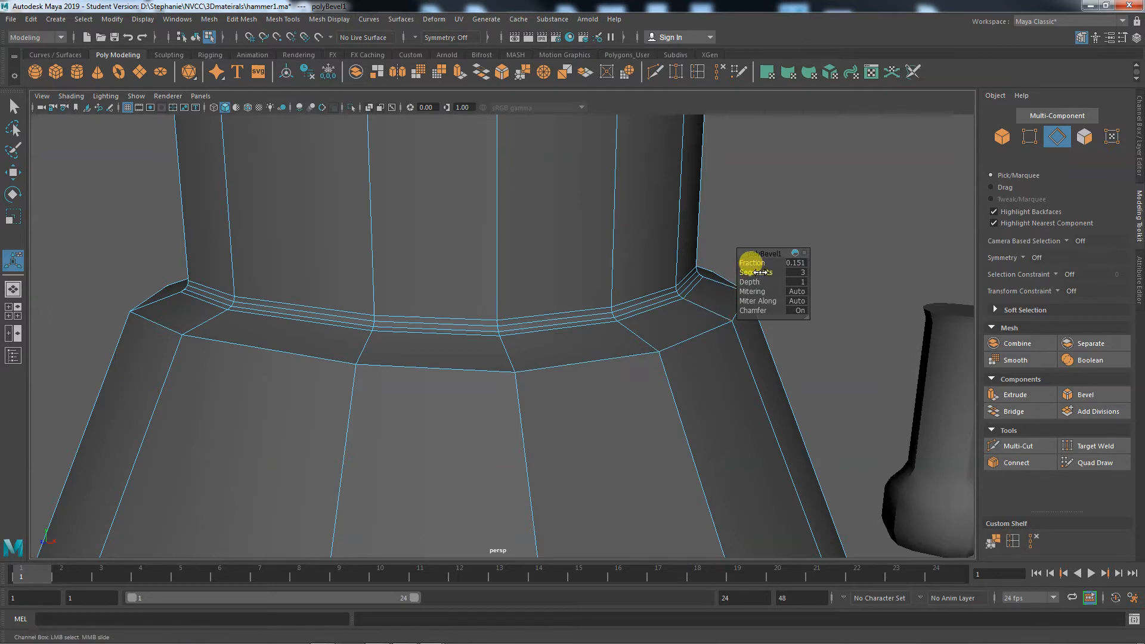
drag(756, 273, 755, 273)
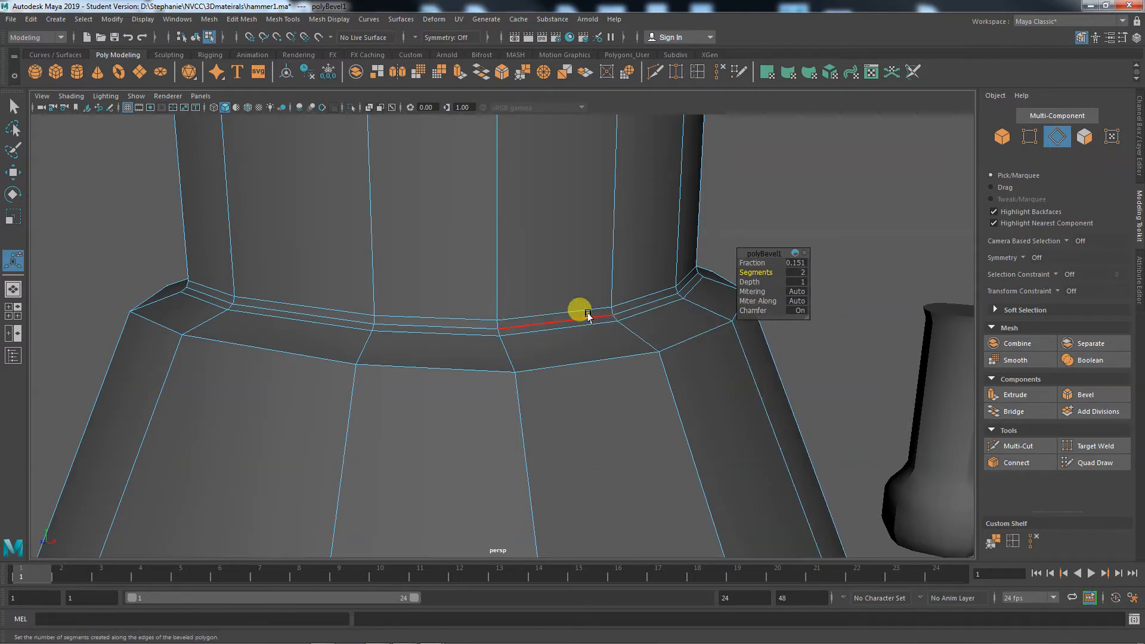
Turn off chamfer on the shaft-base bevel and reduce its fraction to about 0.05.
alt+drag(673, 388, 675, 375)
alt+drag(687, 419, 694, 368)
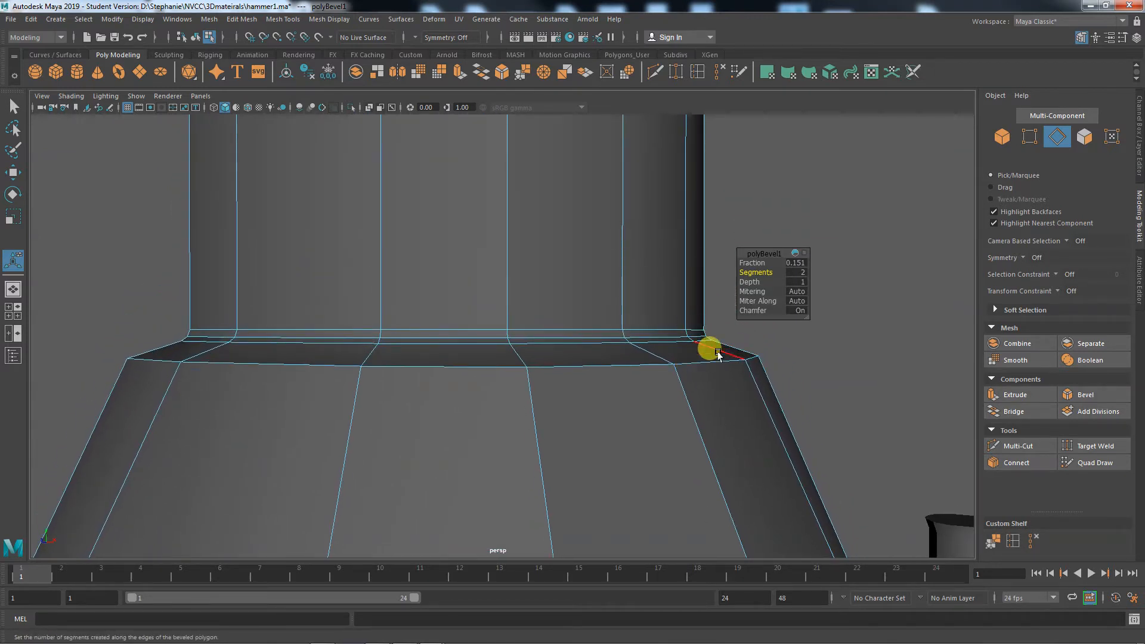
click(756, 310)
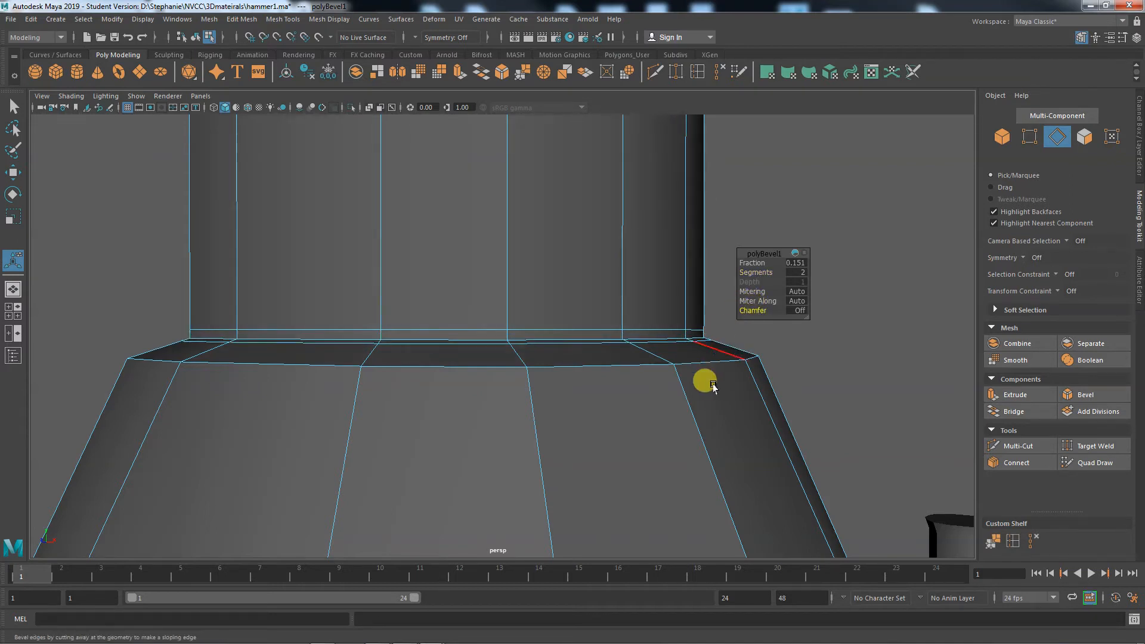
alt+drag(705, 406, 669, 400)
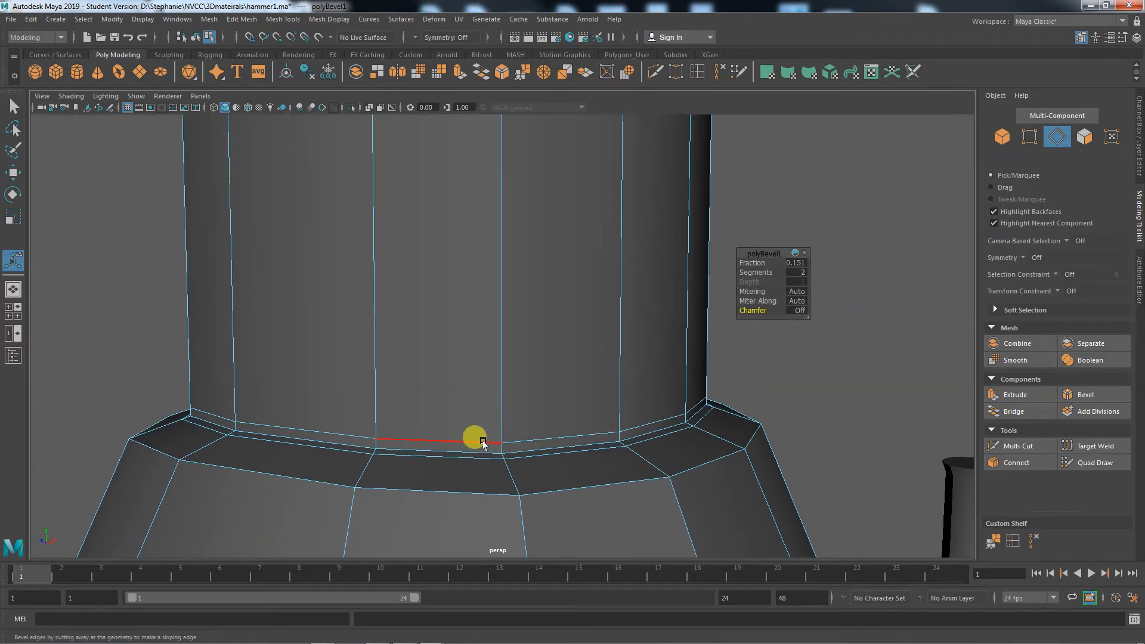
drag(758, 264, 757, 263)
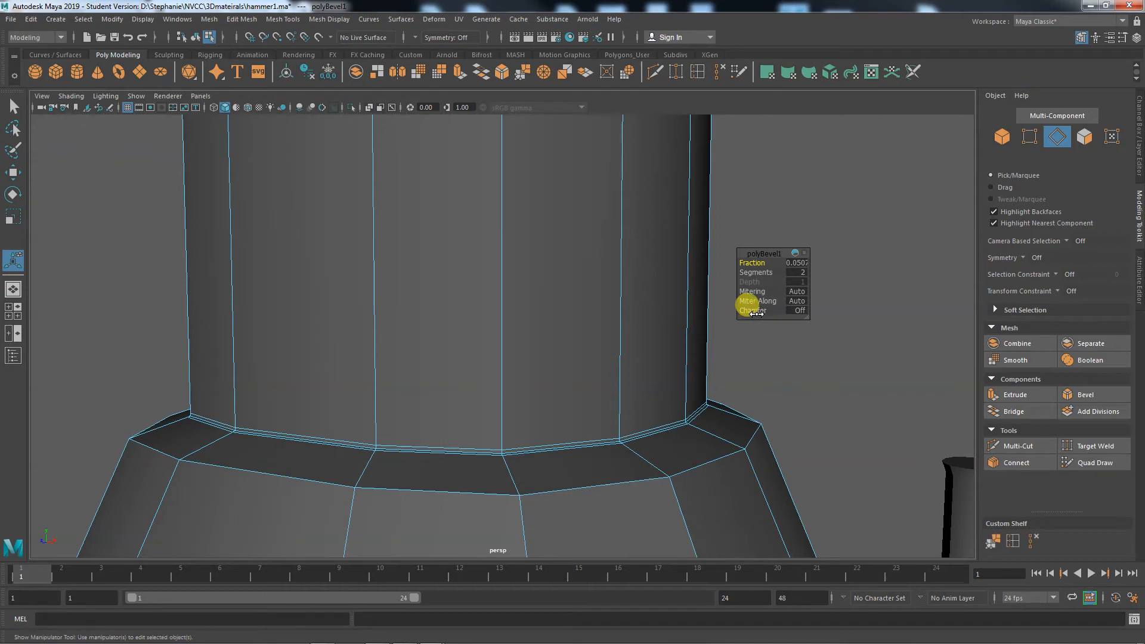
Bevel the outer rim edge loop at the top of the grip with 2 segments.
double_click(631, 479)
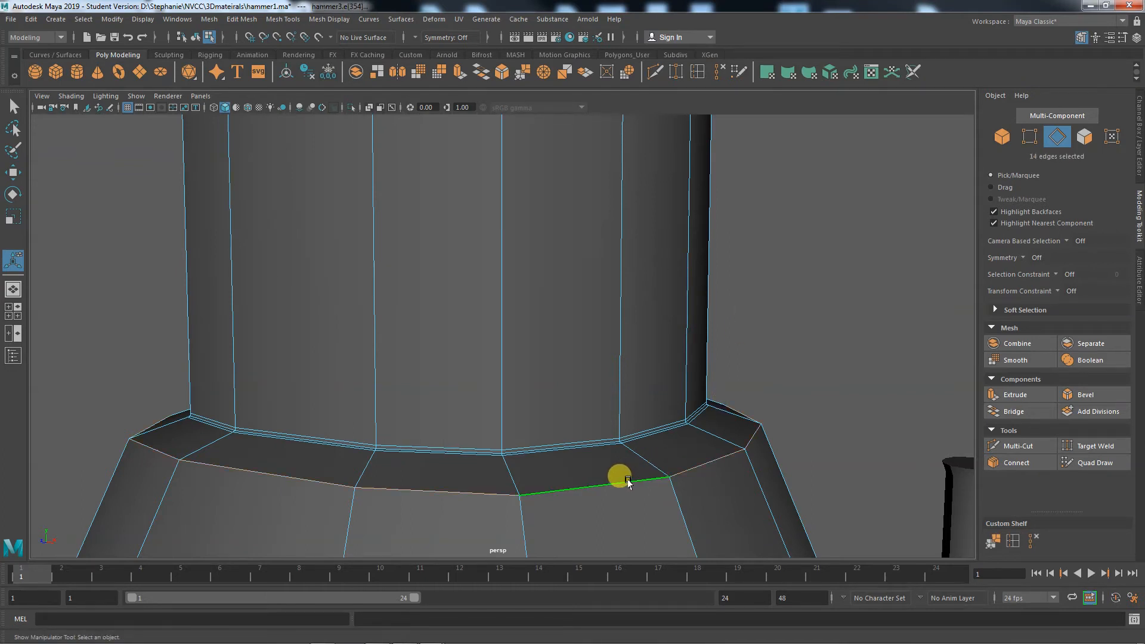
click(1082, 396)
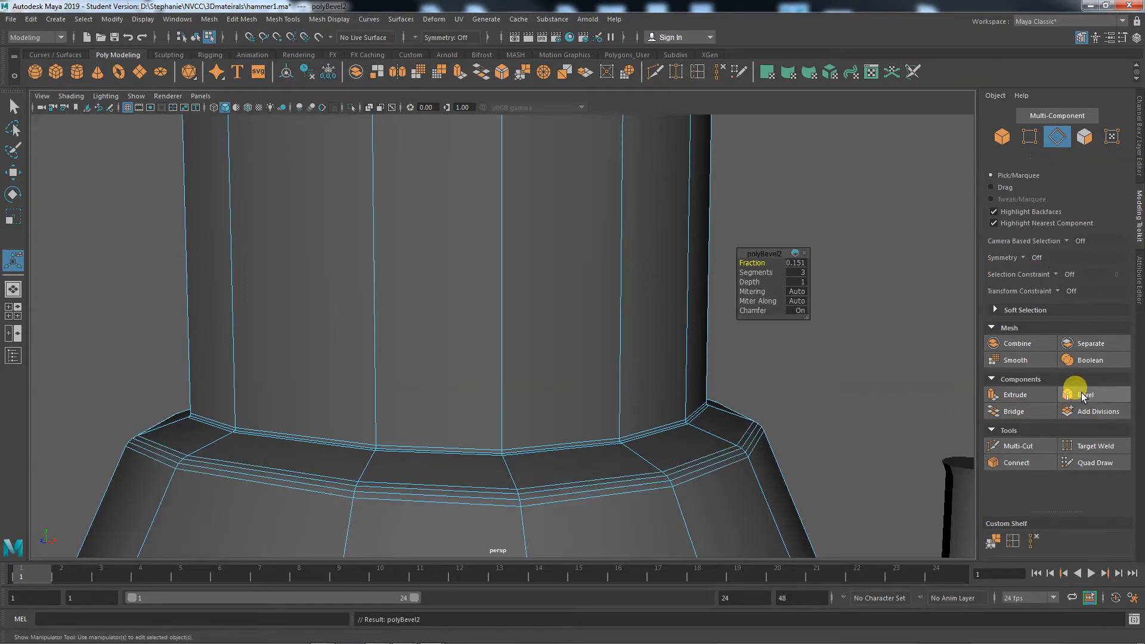
click(754, 272)
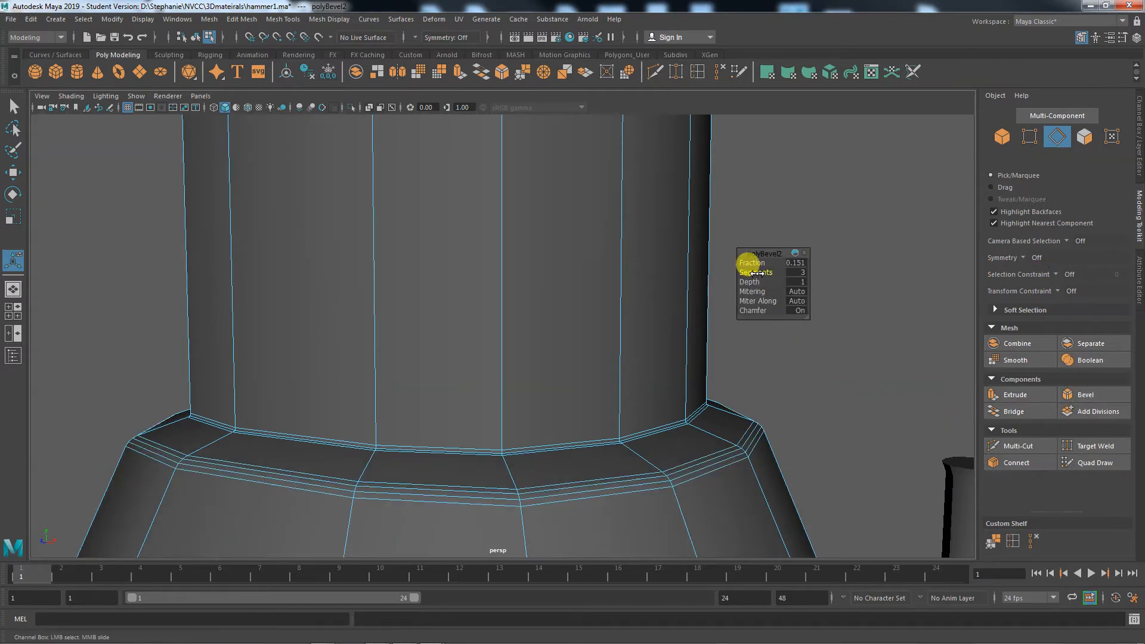
middle_drag(754, 273, 753, 273)
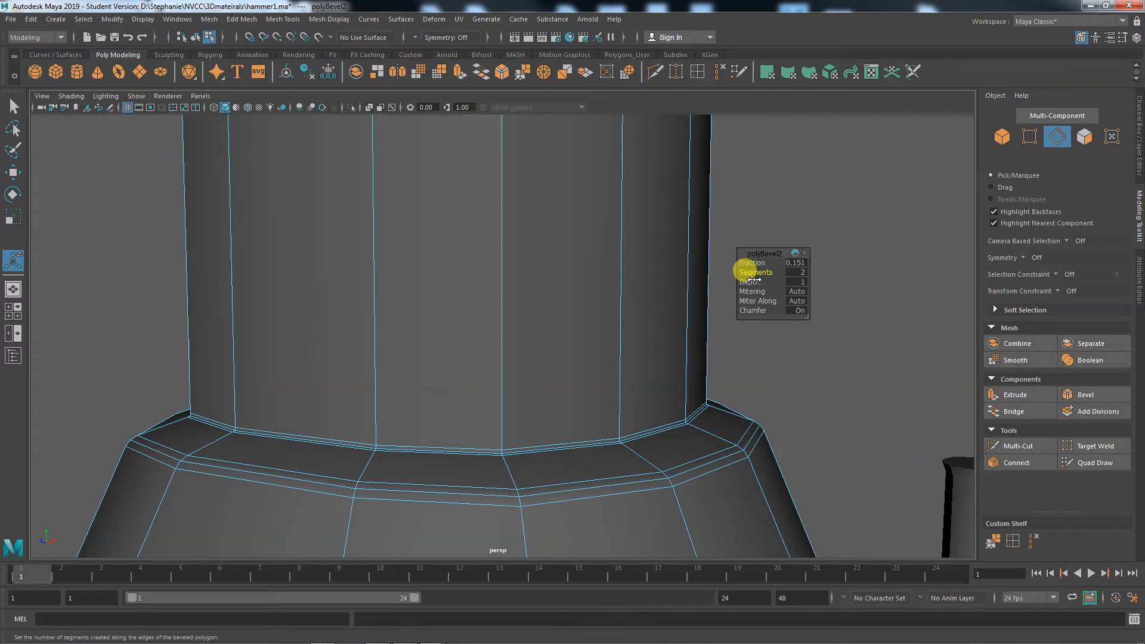
Toggle the outer rim bevel's chamfer off and on to compare the edge shape, leaving it on.
alt+middle_drag(687, 471, 723, 428)
alt+middle_drag(678, 381, 723, 439)
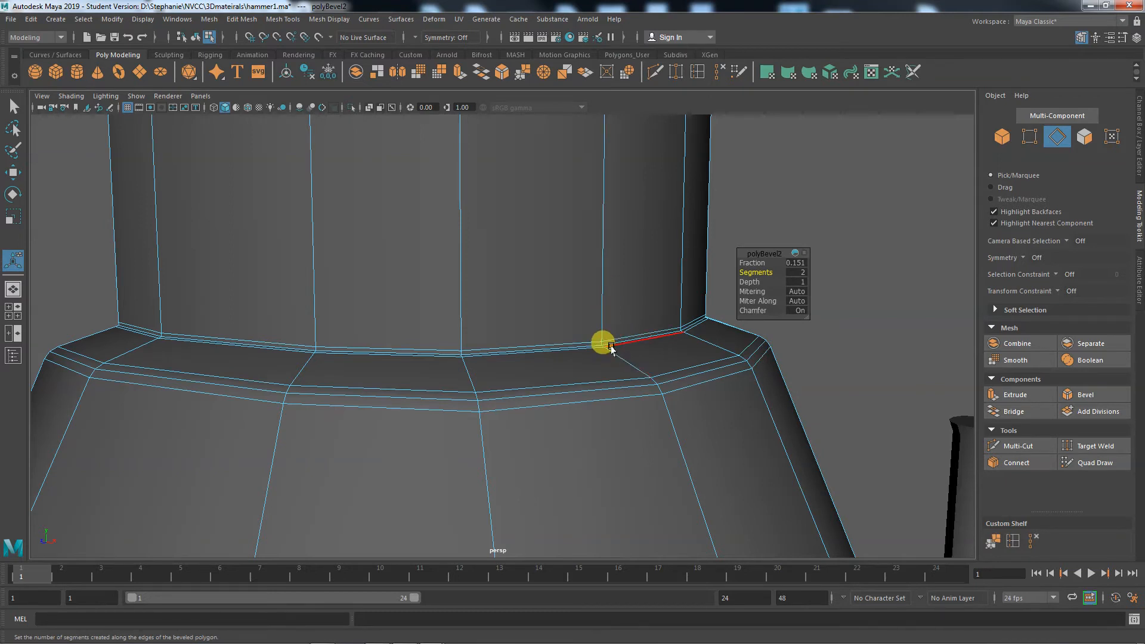
click(750, 313)
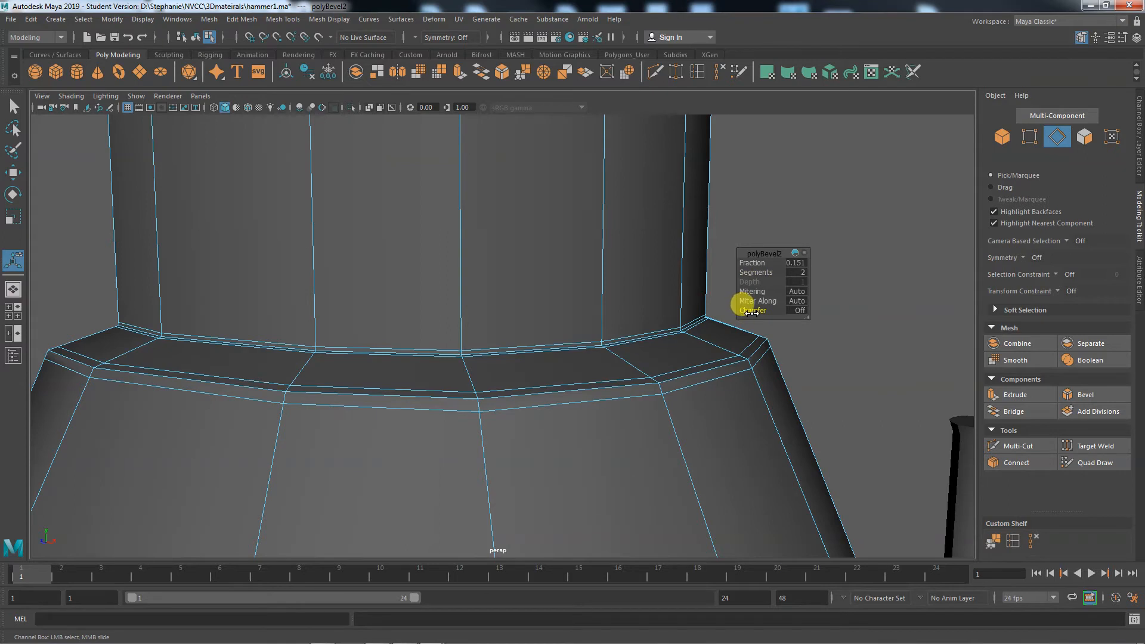
click(752, 313)
click(752, 314)
click(750, 314)
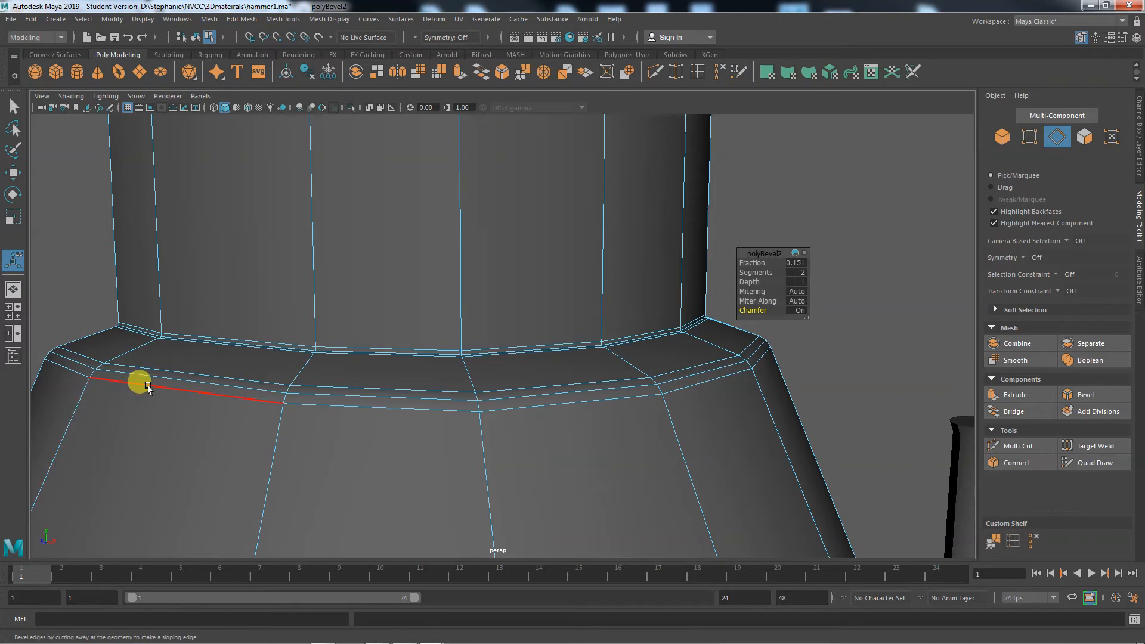
Select a lengthwise shaft edge on the hammer and open the attributes of the grip's outer rim bevel, polyBevel2.
alt+right_drag(494, 430, 343, 424)
alt+middle_drag(475, 439, 409, 465)
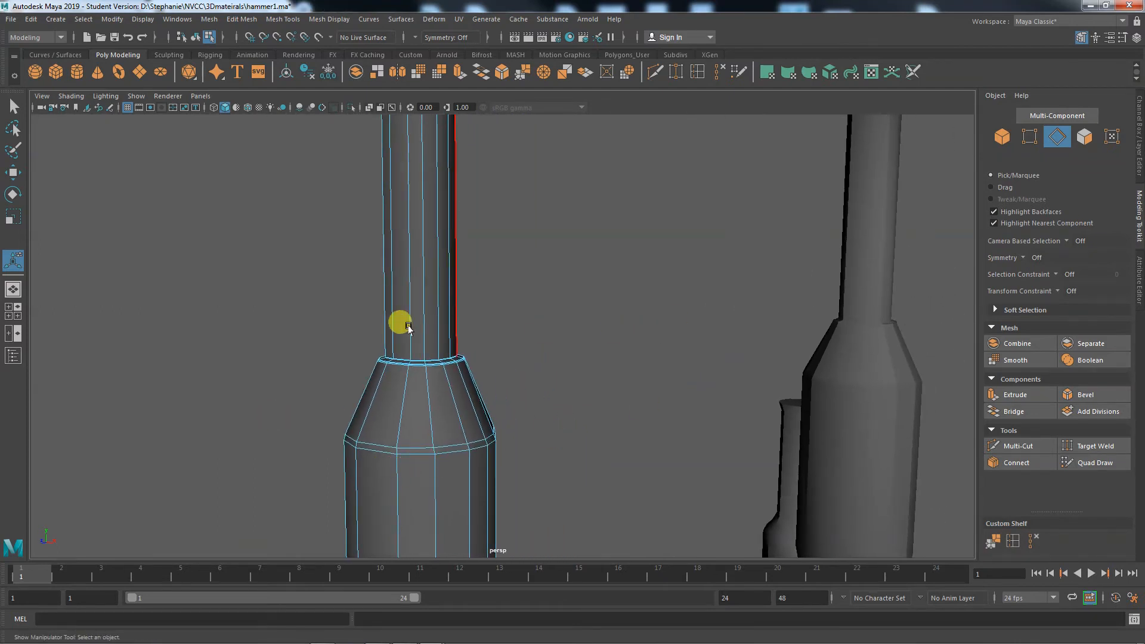
click(419, 309)
click(410, 311)
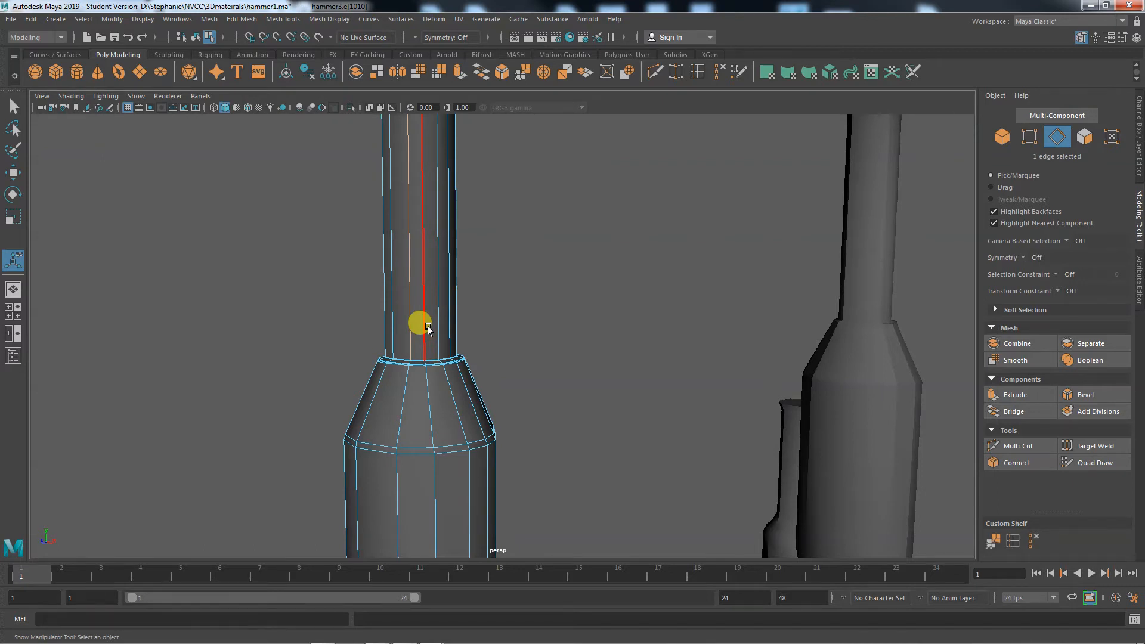
click(1137, 281)
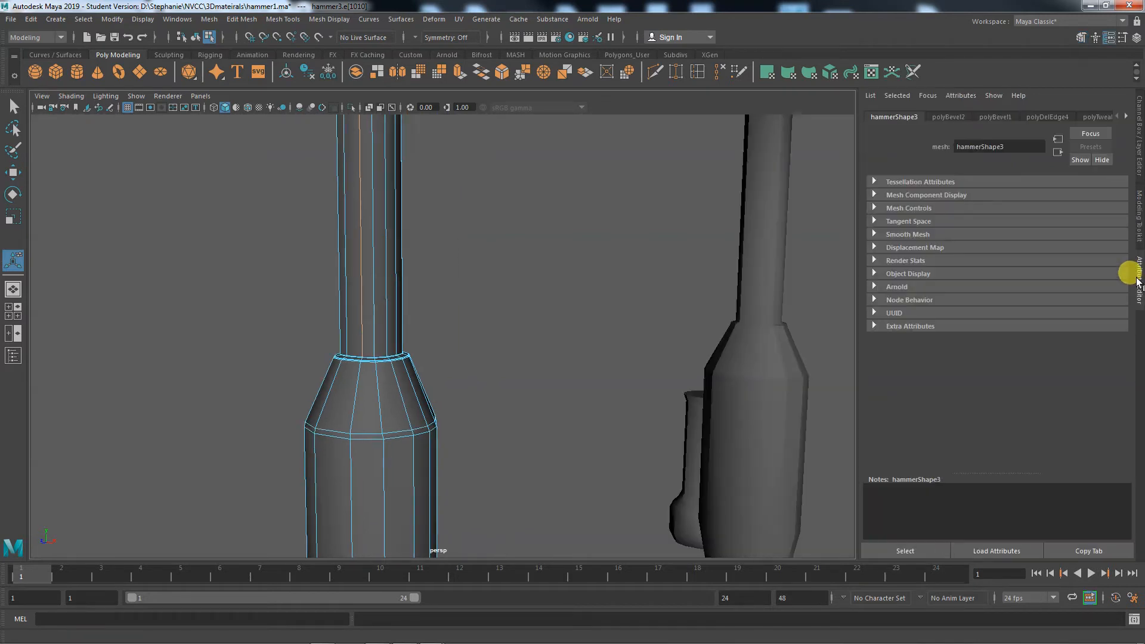
click(948, 116)
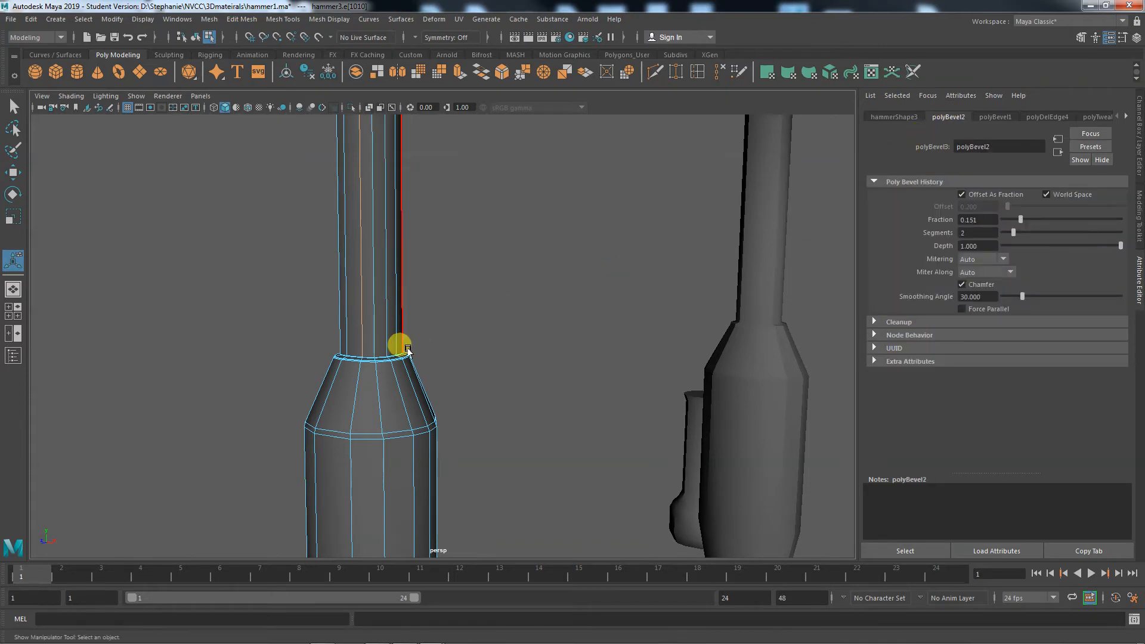
Toggle chamfer off and on in polyBevel2's attributes to compare the rim's edge shape, leaving it enabled.
alt+right_drag(447, 414, 626, 471)
alt+middle_drag(446, 485, 665, 429)
alt+right_drag(325, 451, 503, 490)
alt+middle_drag(502, 490, 536, 409)
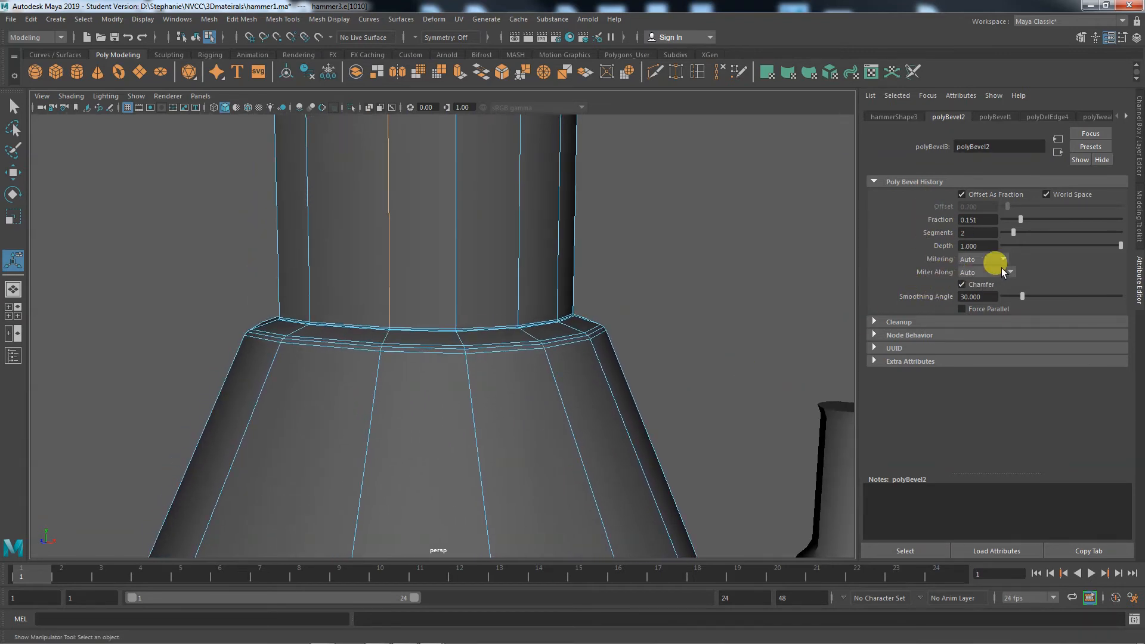
click(962, 284)
click(962, 285)
click(962, 284)
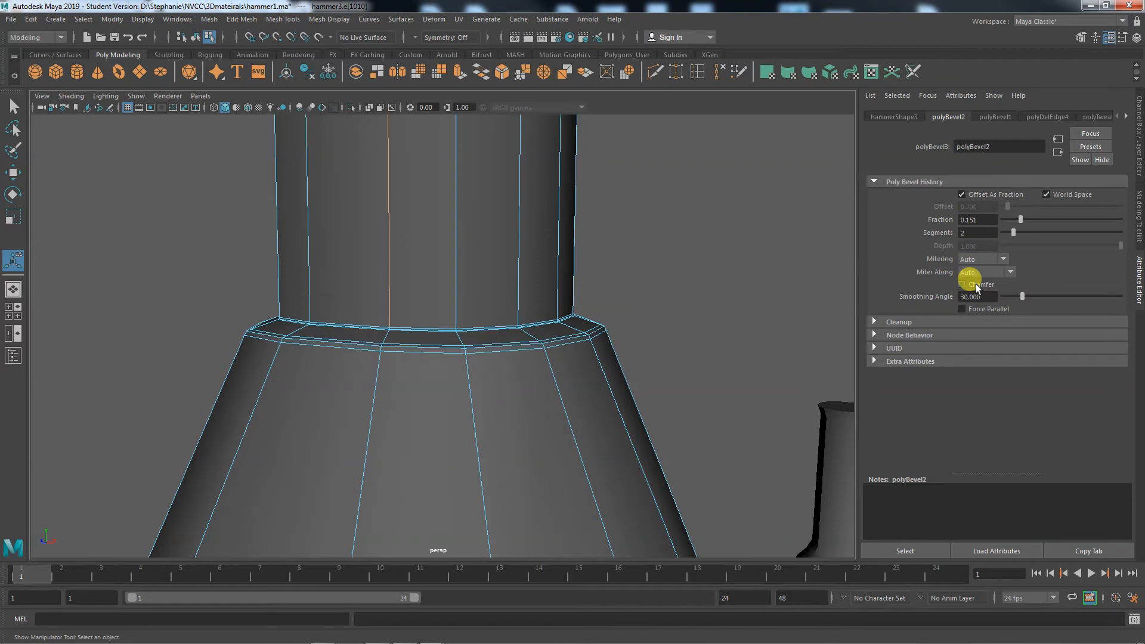
click(976, 284)
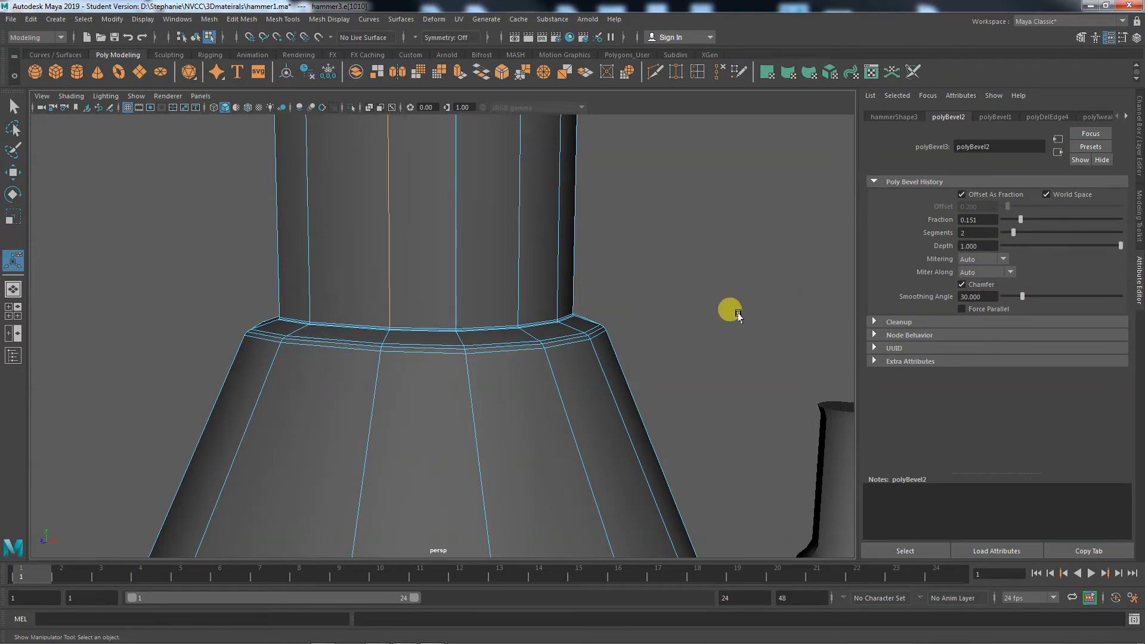
Find the earlier shaft-base bevel, polyBevel1, in the hammer's construction history and set its fraction to about 0.108.
click(1118, 116)
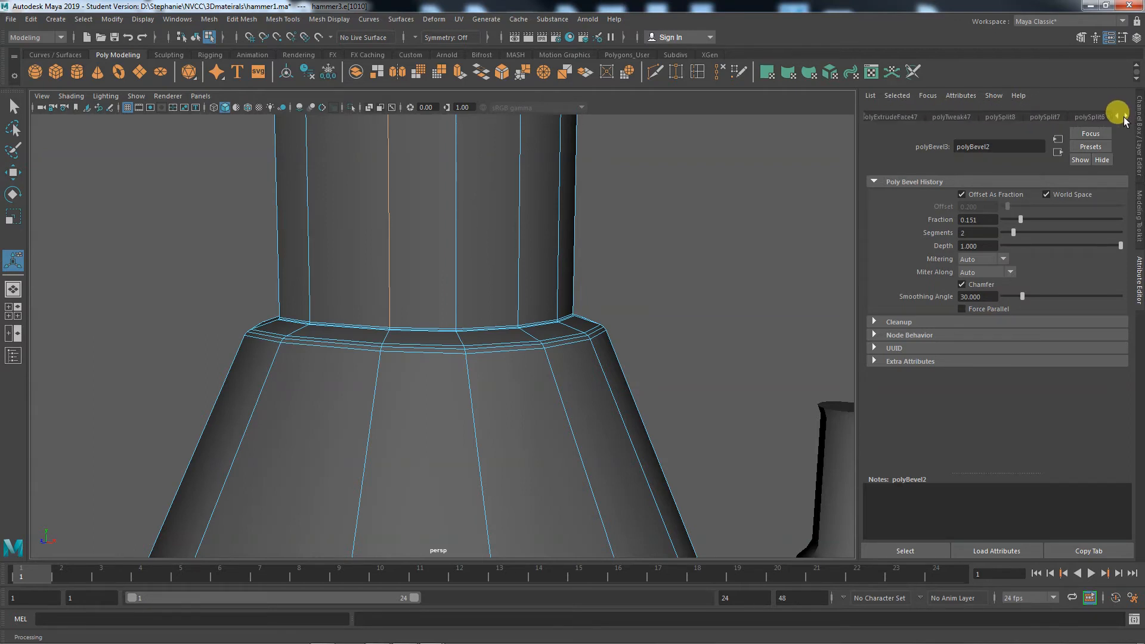
click(1117, 117)
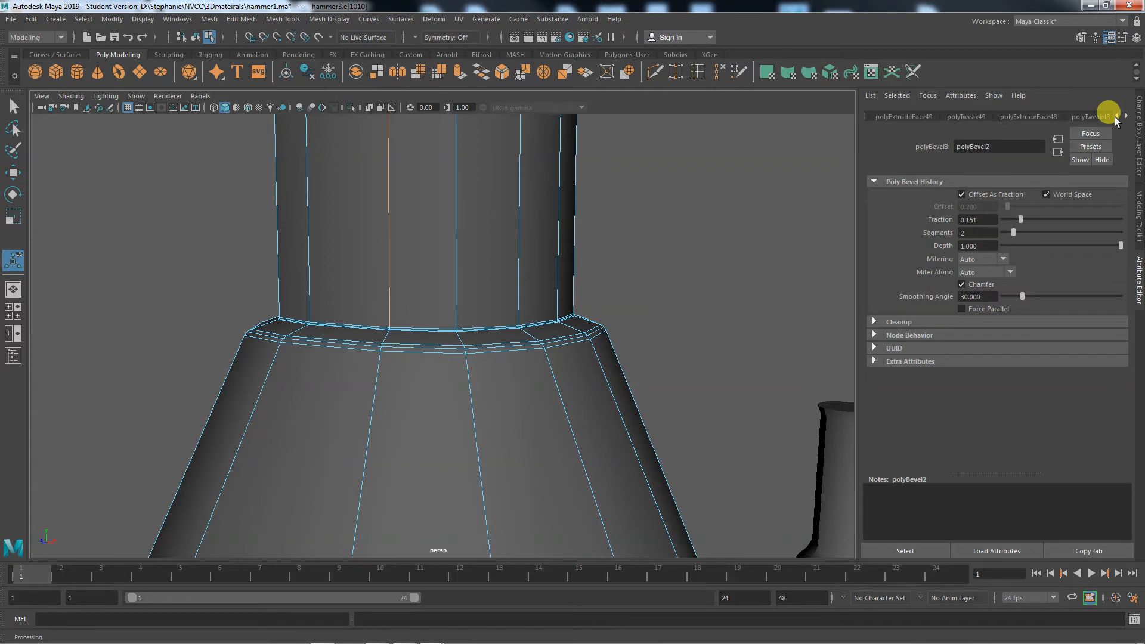
click(1117, 117)
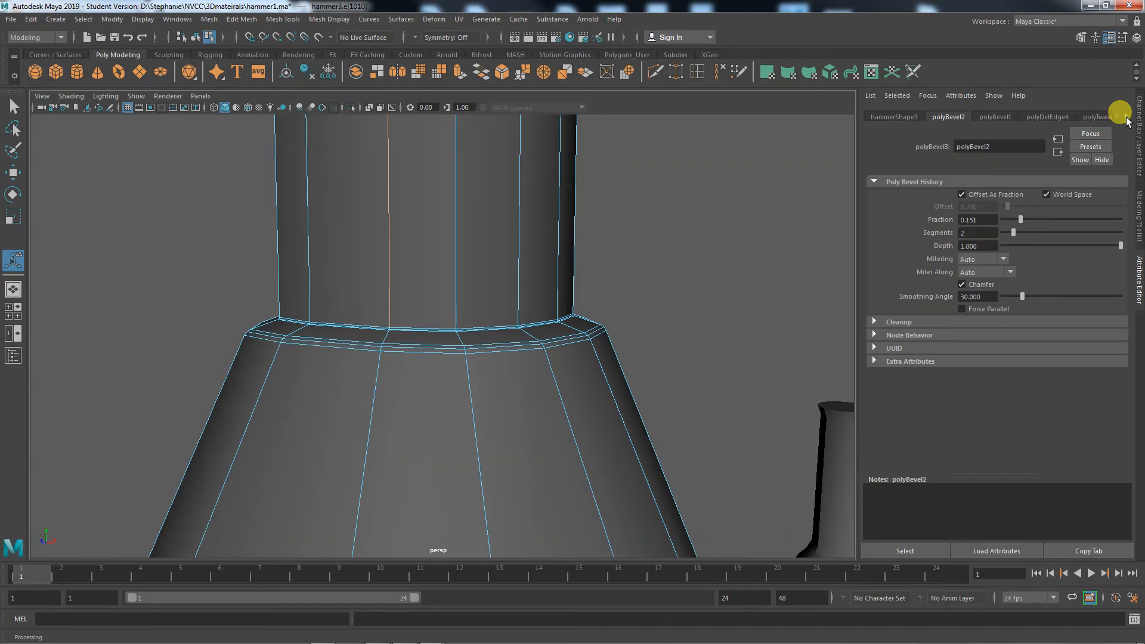
click(994, 117)
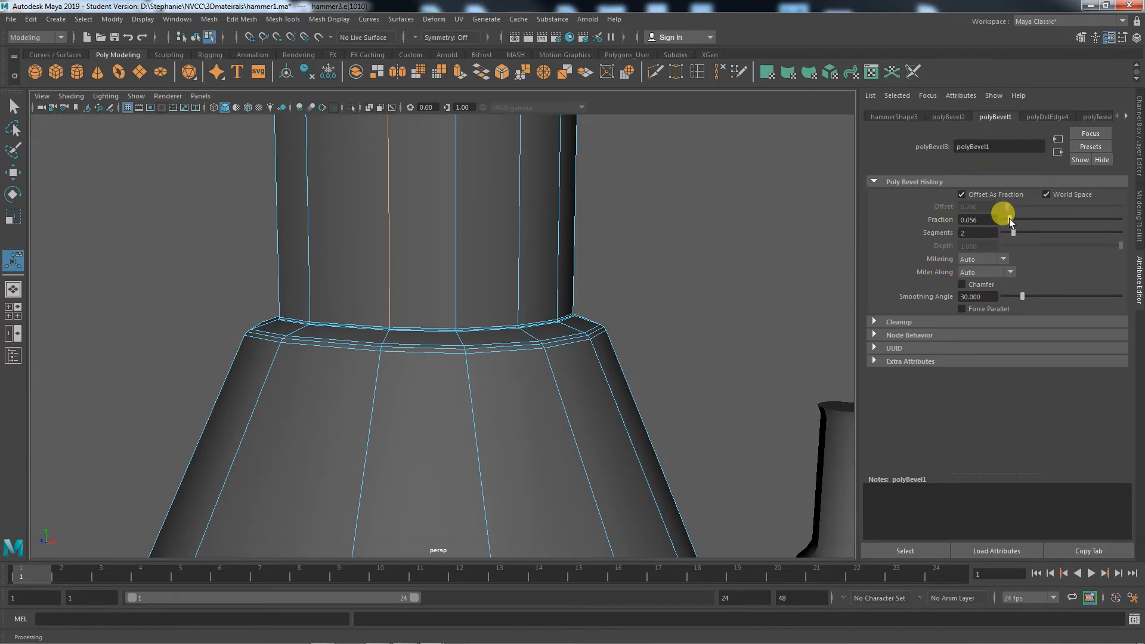
drag(1010, 222, 1018, 228)
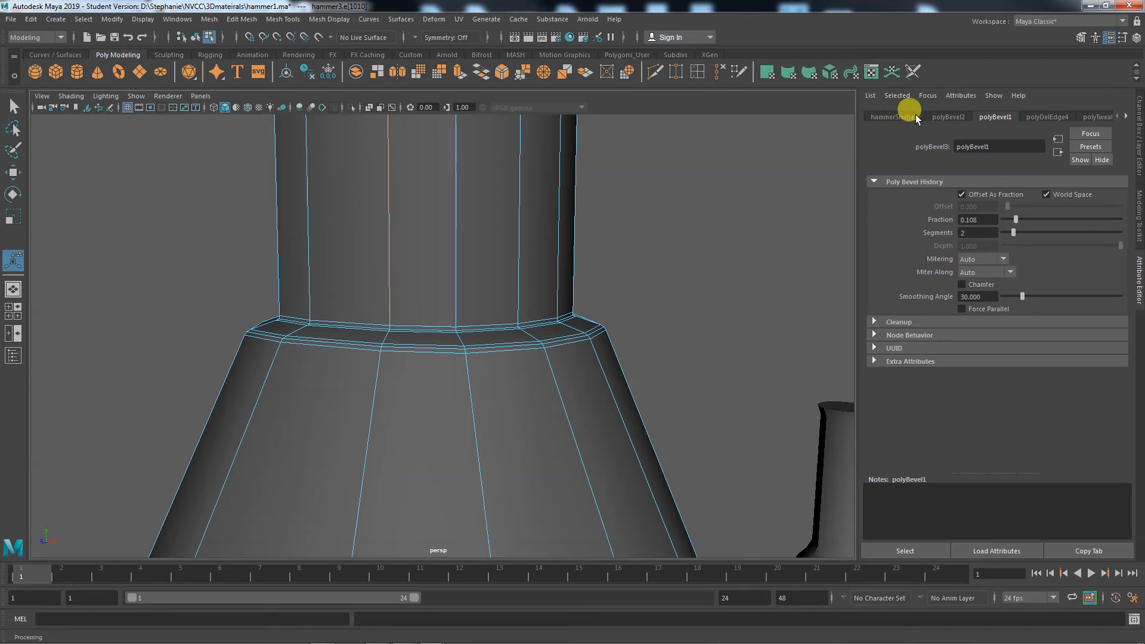
Bring up the hammer's shape node and return the beveled hammer to object mode.
click(891, 116)
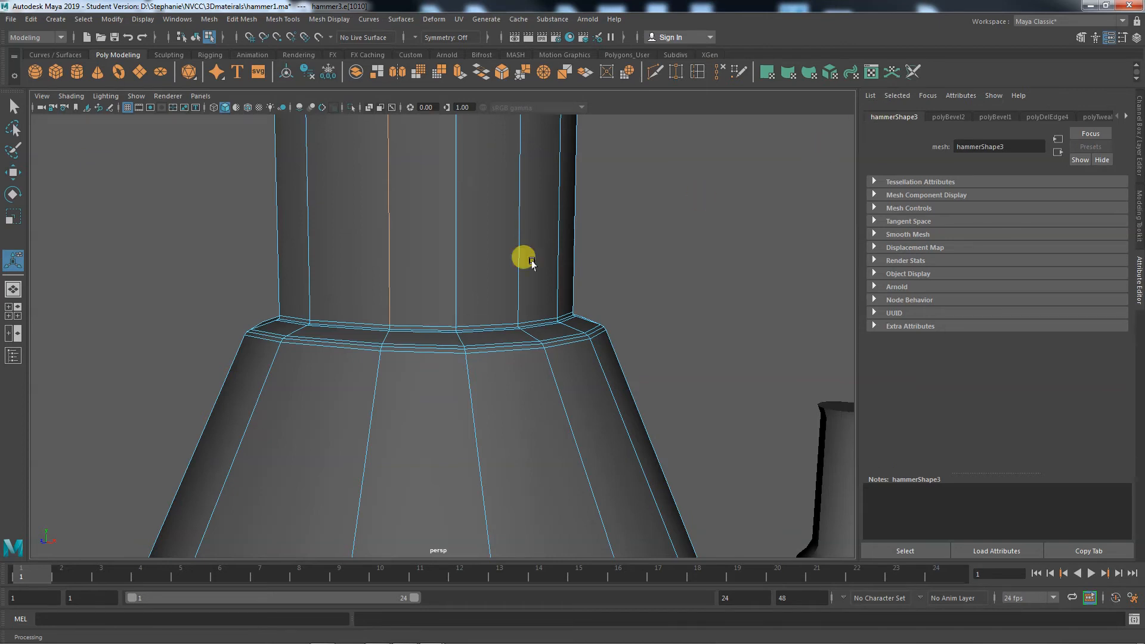
scroll(427, 414, down, 3)
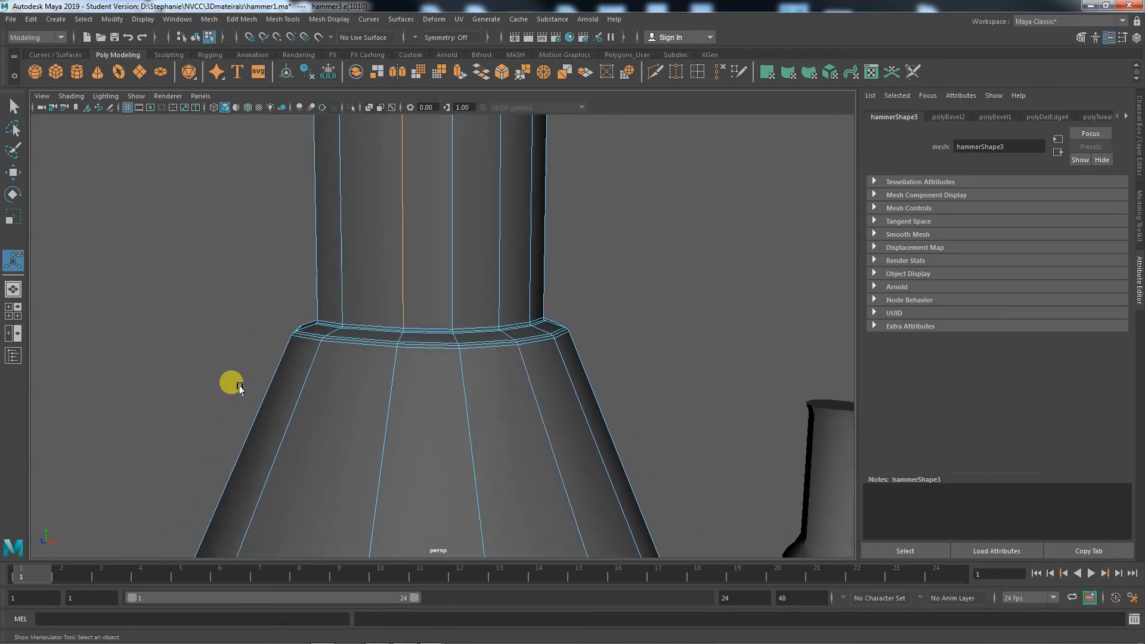
scroll(376, 403, down, 4)
right_click(469, 404)
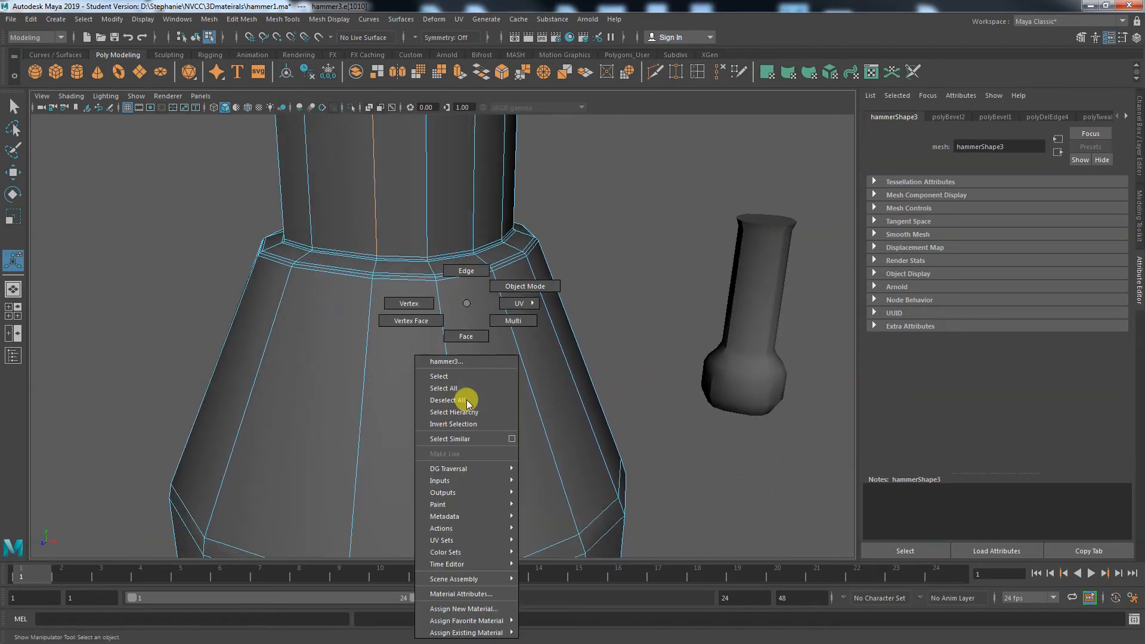
click(503, 287)
Smooth the beveled hammer and the comparison hammer beside it together, and deselect them.
alt+right_drag(467, 317, 480, 381)
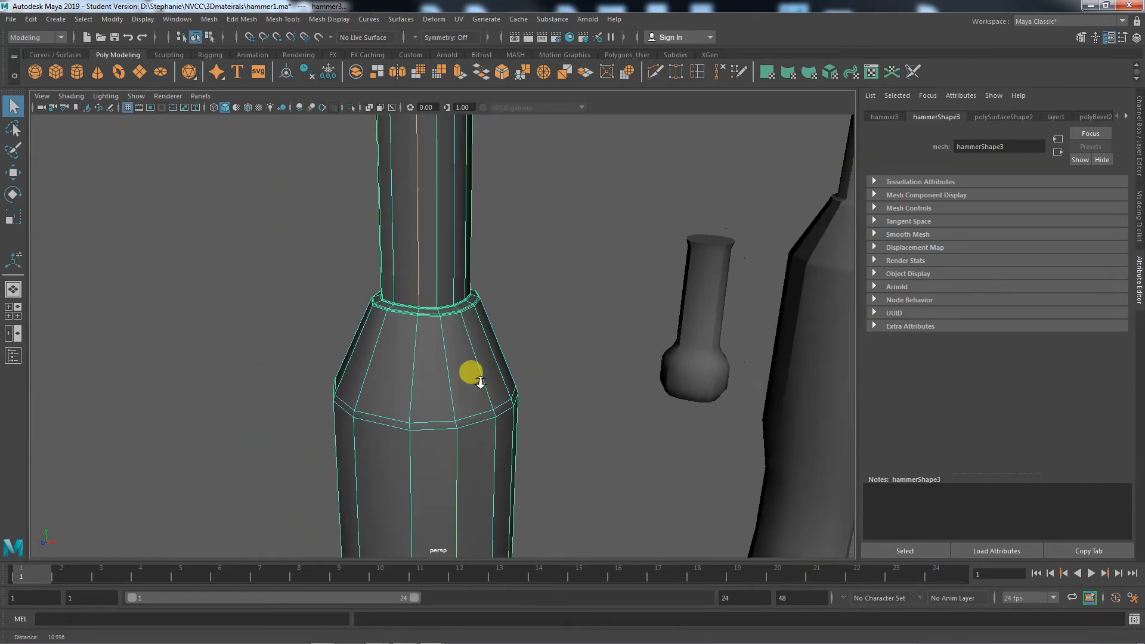
alt+drag(481, 381, 945, 289)
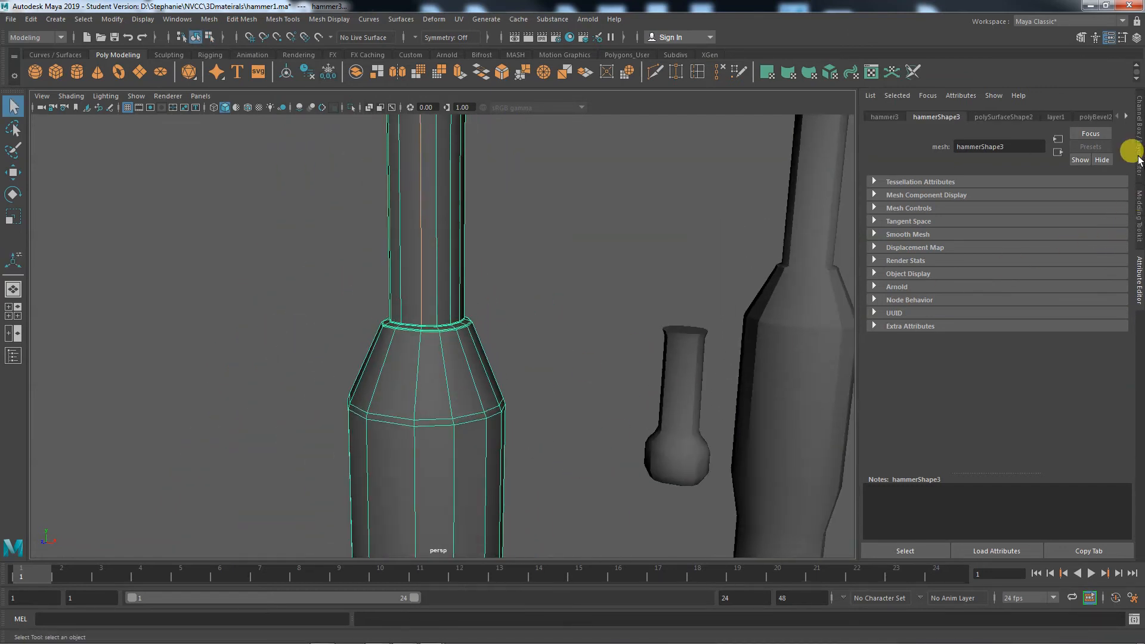
click(1138, 208)
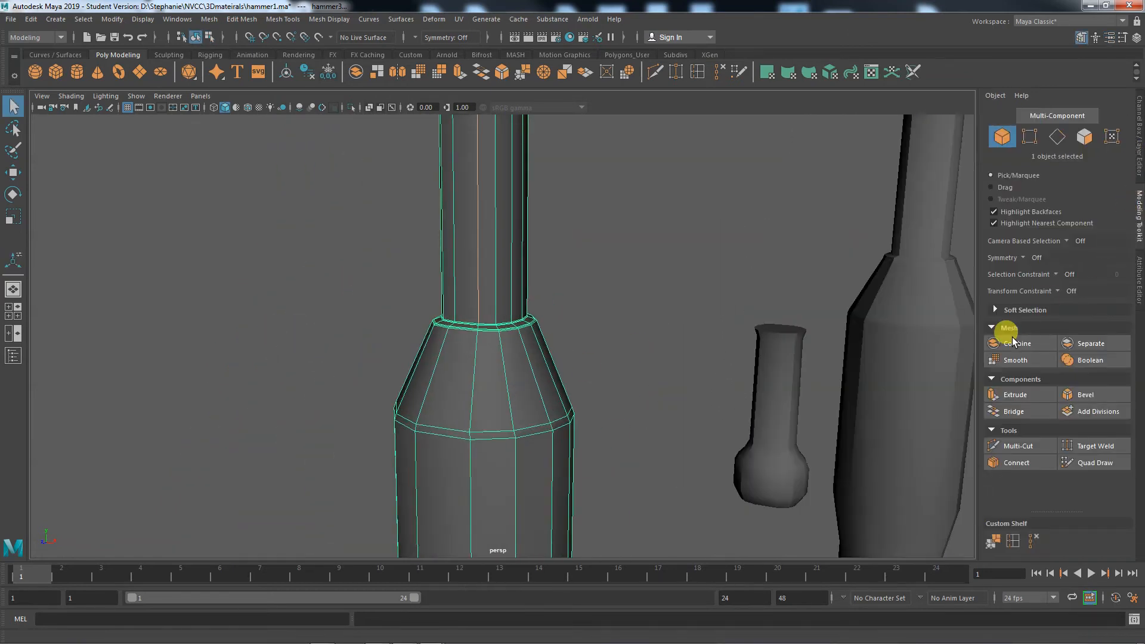
shift+click(894, 374)
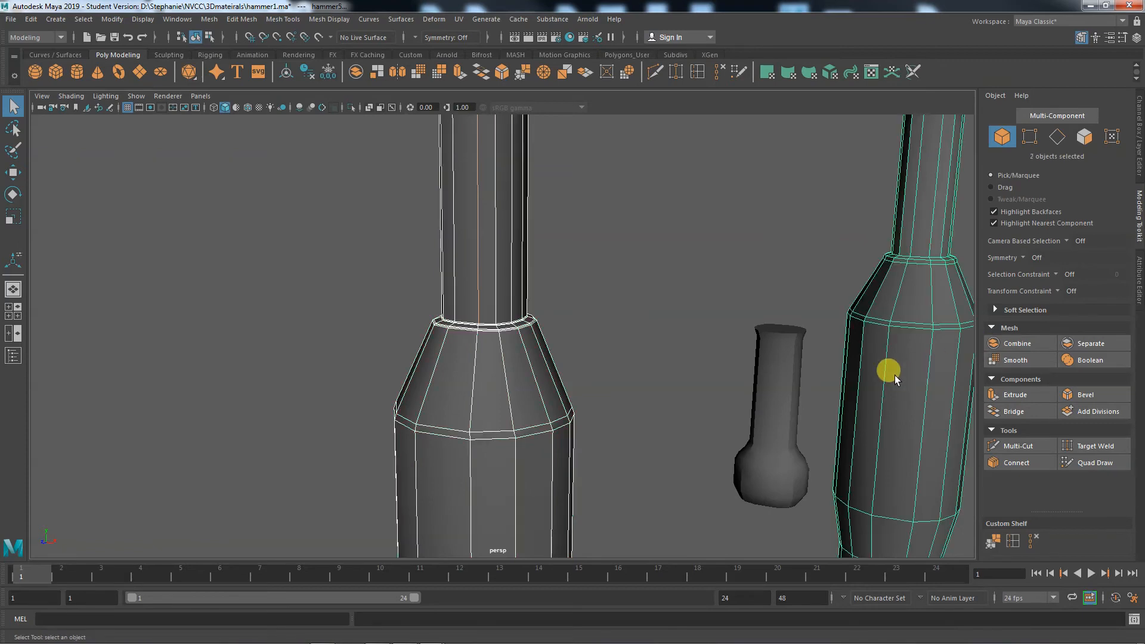
click(1007, 362)
click(654, 360)
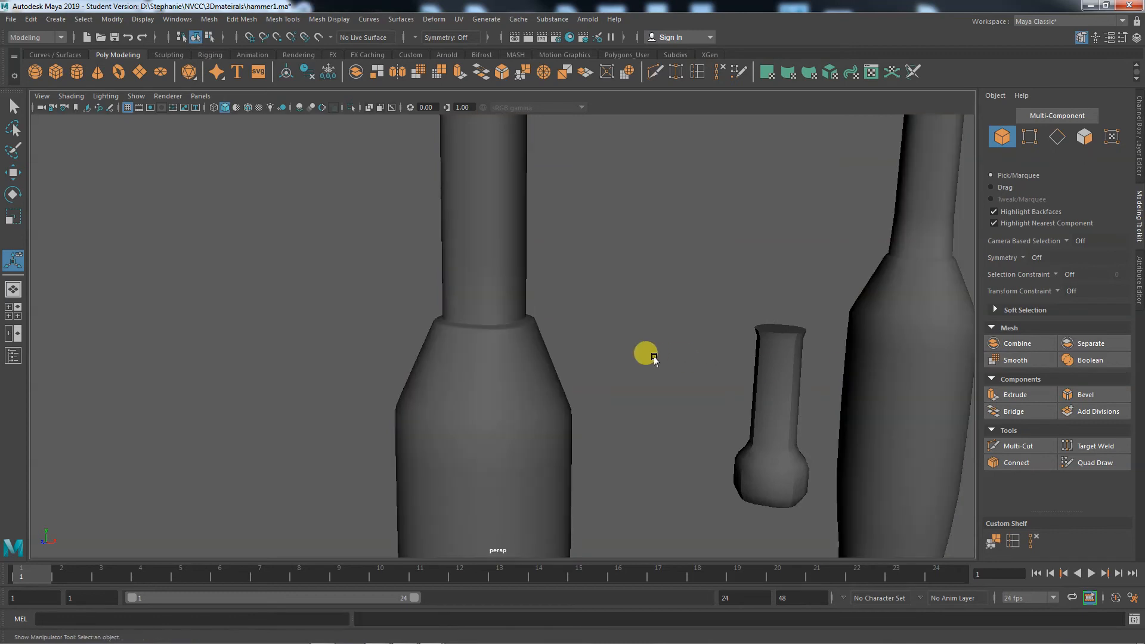
Compare how the shaft-to-grip transitions hold on both smoothed hammers, and undo the smoothing.
alt+middle_drag(682, 361, 605, 327)
alt+drag(605, 326, 601, 355)
alt+middle_drag(588, 353, 583, 403)
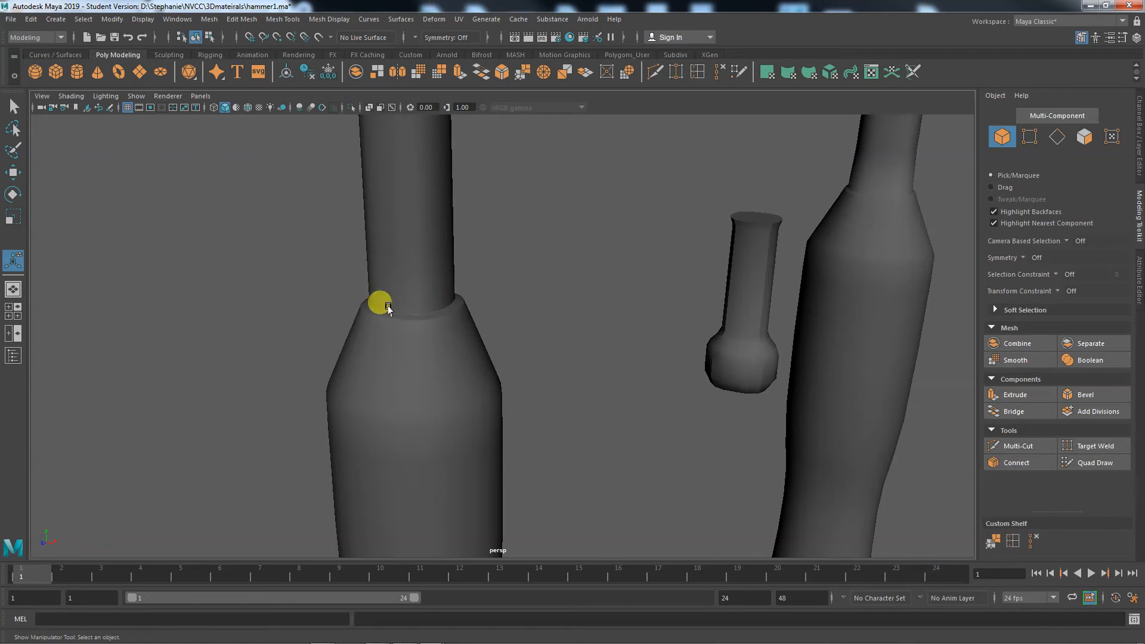
click(405, 269)
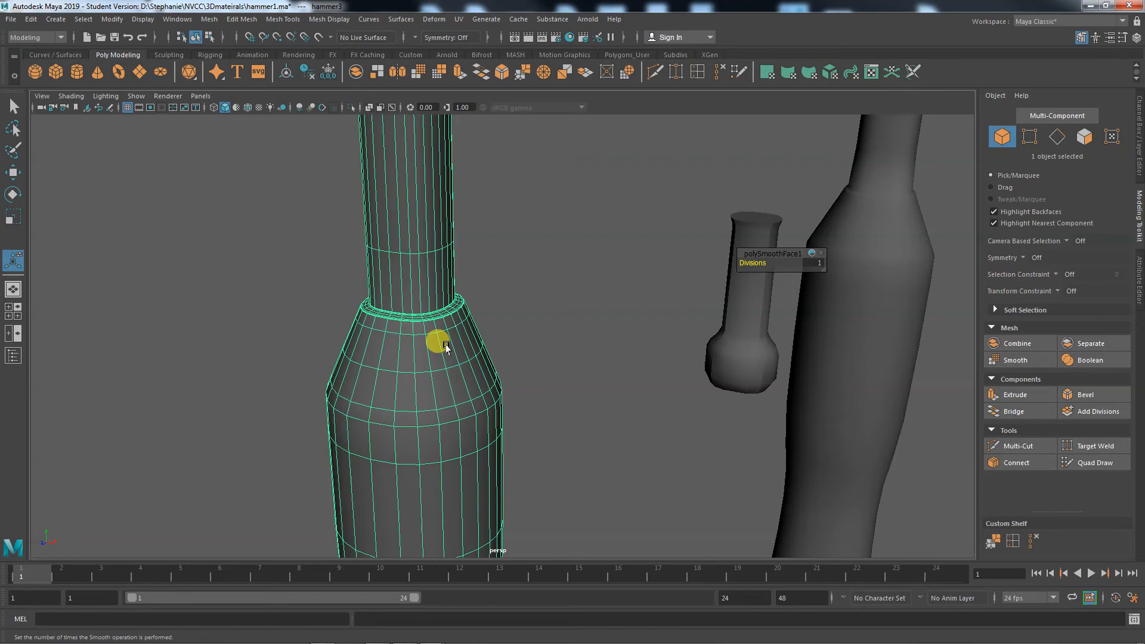
key(ctrl+z)
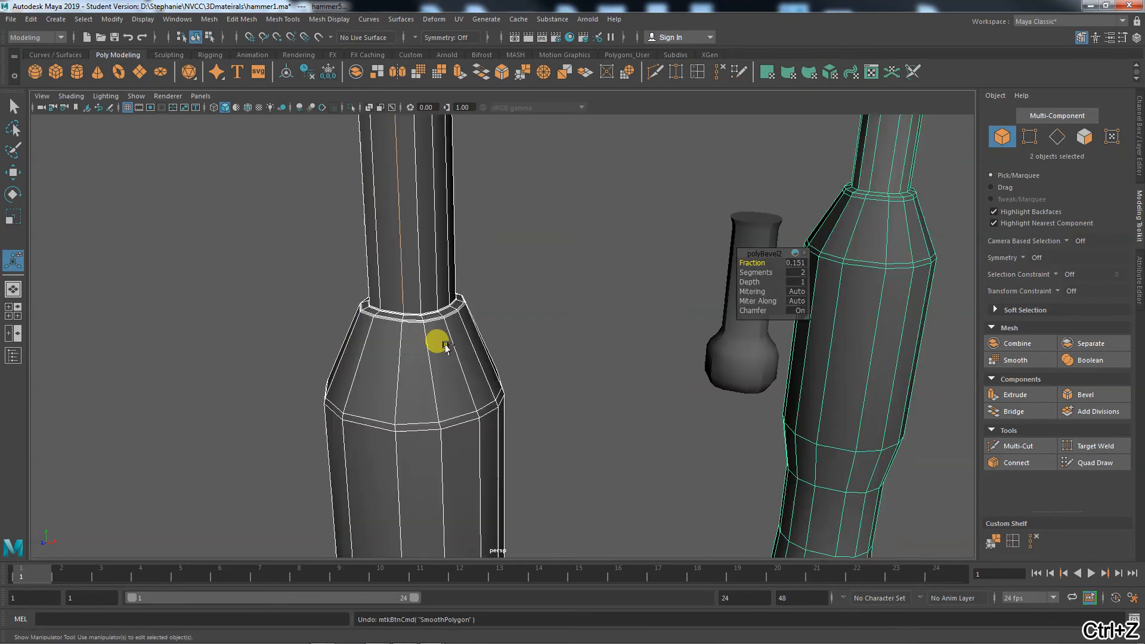
Bevel the edge loop where the shaft meets the hammer head with 3 segments and a fraction of 0.151.
alt+middle_drag(516, 256, 564, 541)
alt+middle_drag(539, 349, 553, 525)
alt+middle_drag(547, 352, 552, 440)
alt+drag(553, 441, 561, 395)
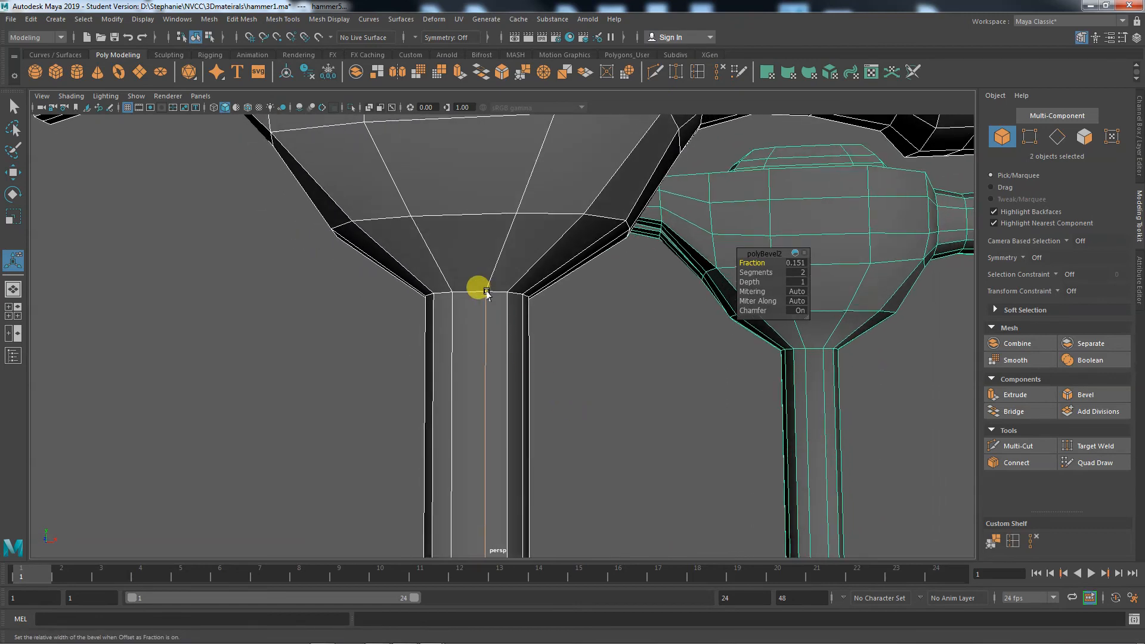
click(474, 291)
right_drag(474, 291, 464, 280)
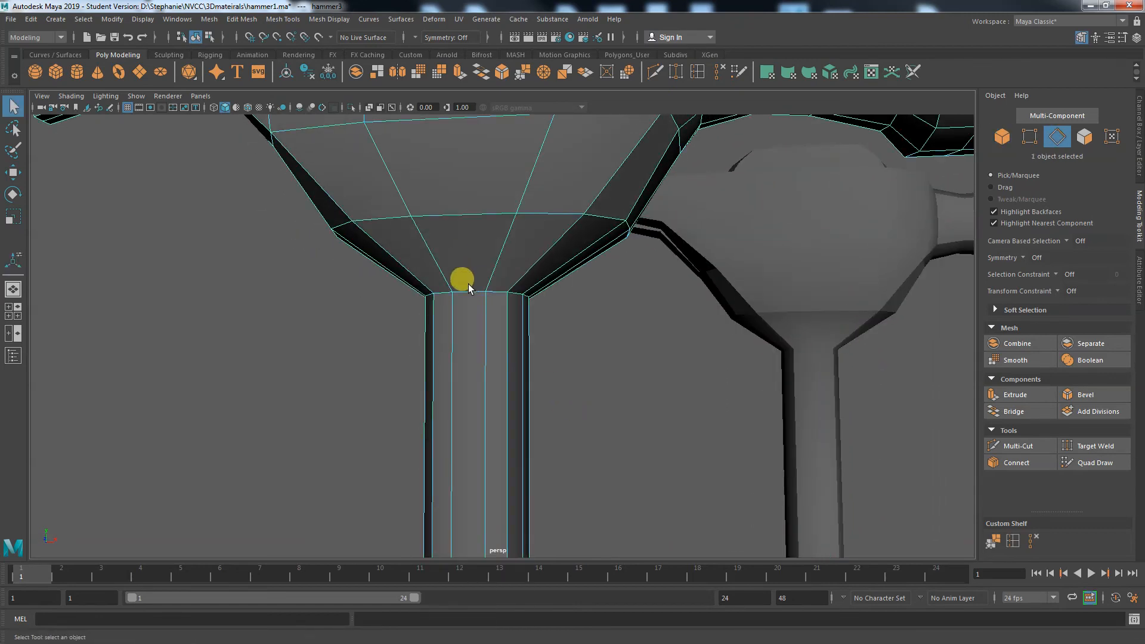
double_click(468, 292)
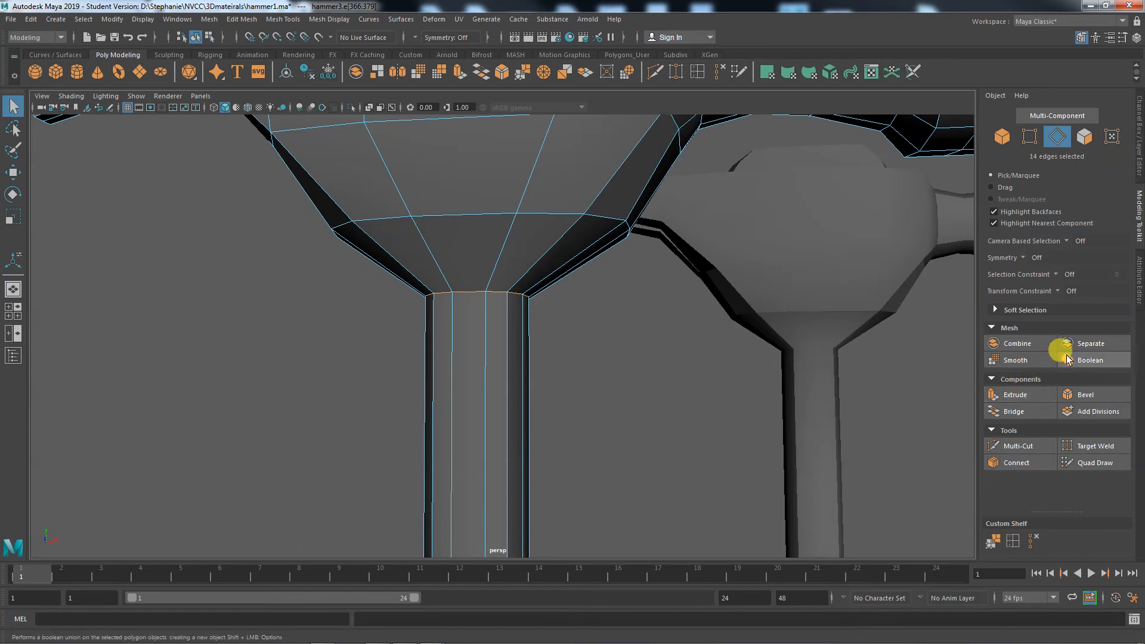
click(1081, 398)
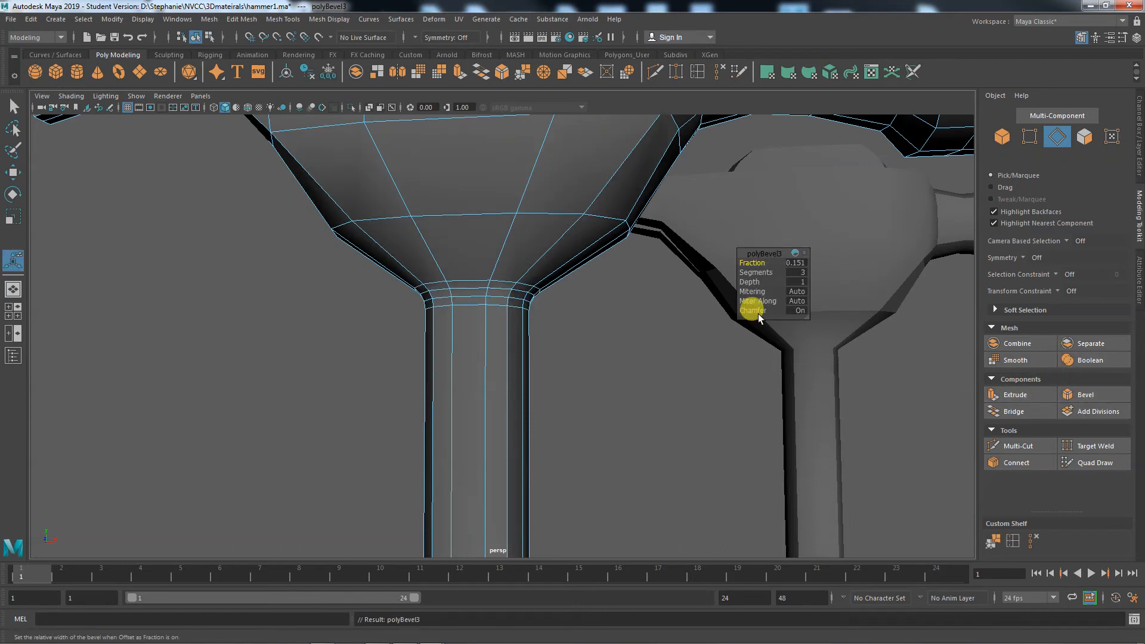
Turn off chamfer on the head-to-shaft bevel, keep its fraction at 0.151, and inspect the support loops.
middle_drag(749, 302, 734, 308)
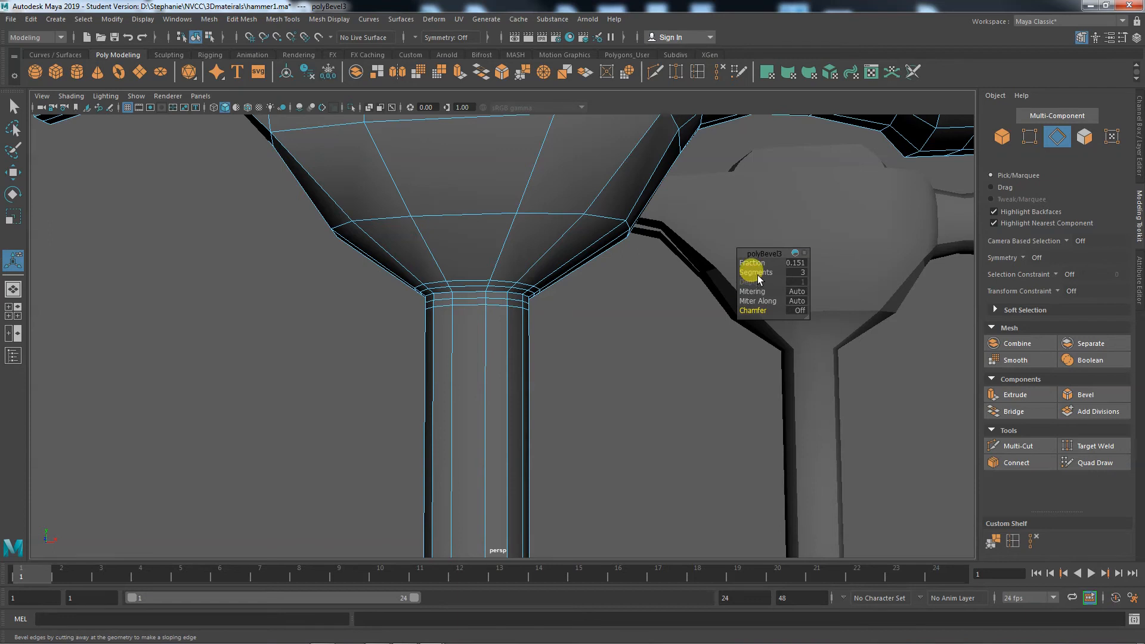
drag(755, 263, 755, 263)
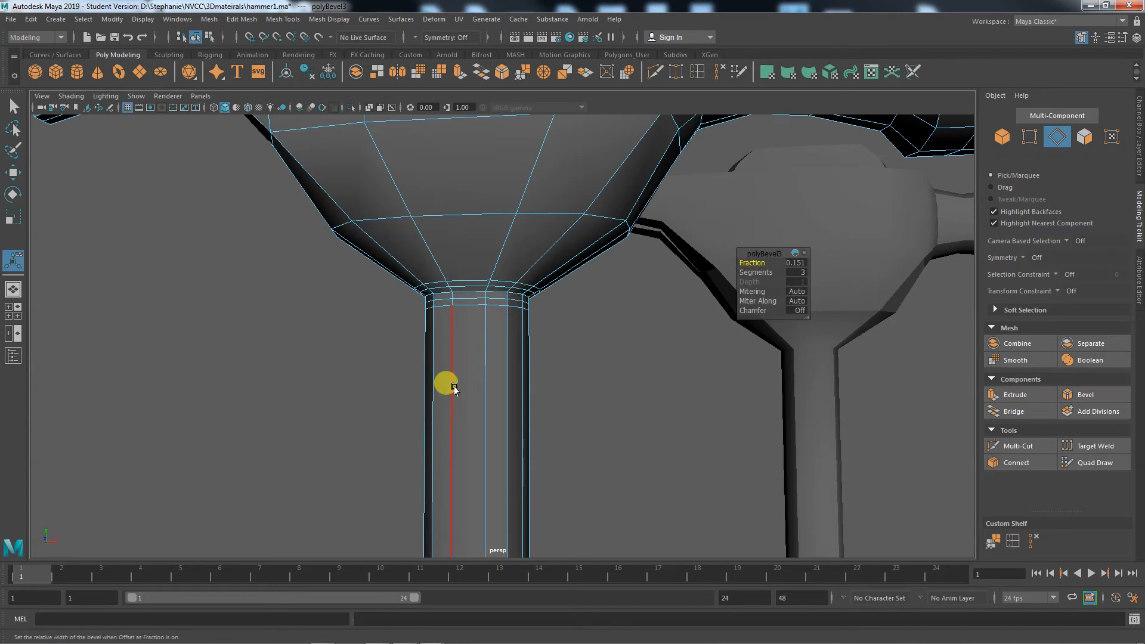
alt+right_drag(411, 398, 734, 395)
alt+middle_drag(650, 382, 673, 448)
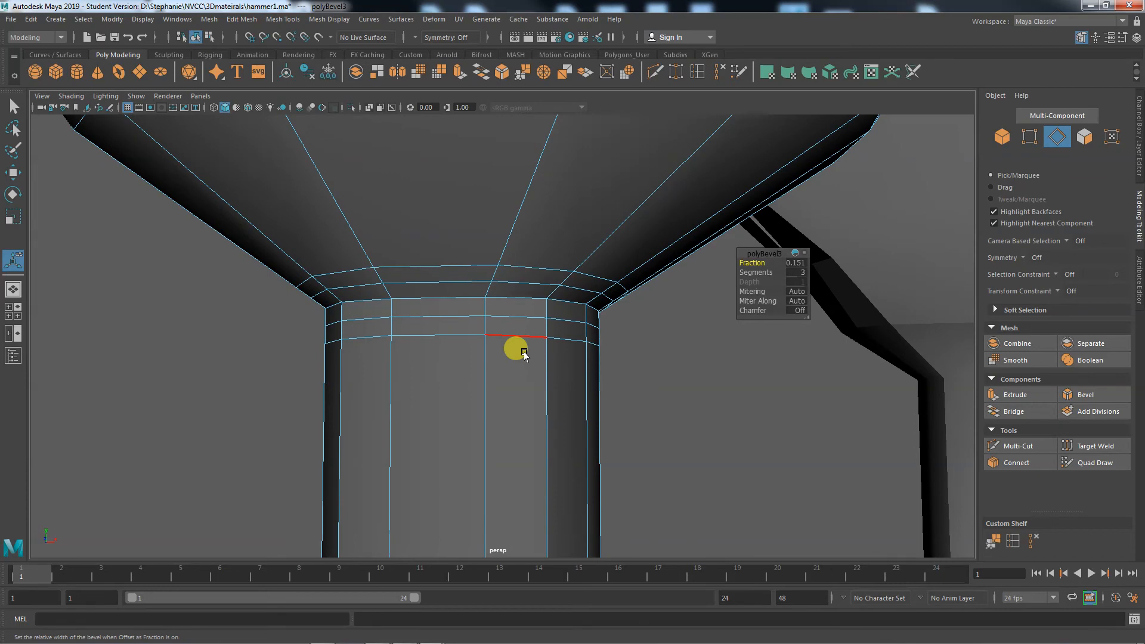
Return to object mode, smooth the beveled and comparison hammers together, and deselect them.
alt+right_drag(785, 430, 524, 235)
key(q)
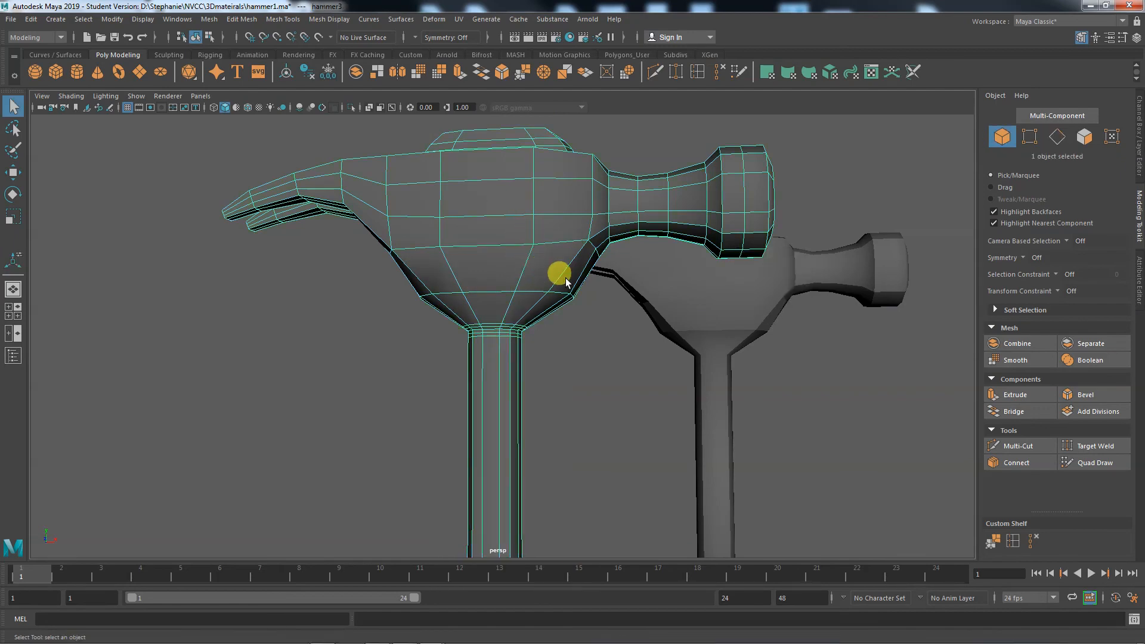
shift+click(686, 302)
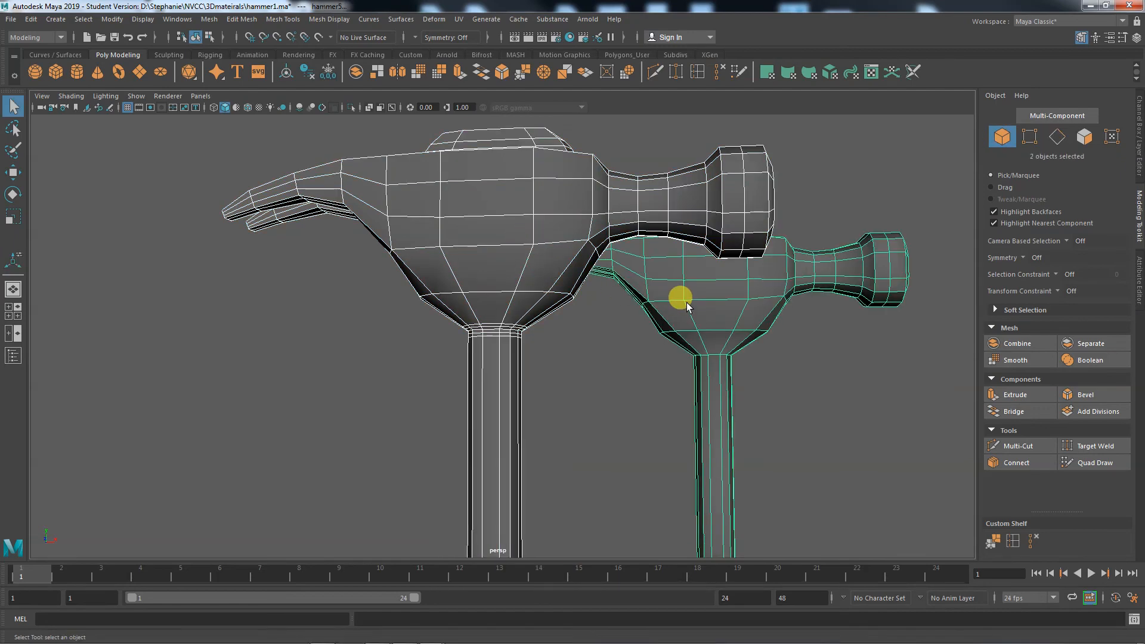
click(1012, 360)
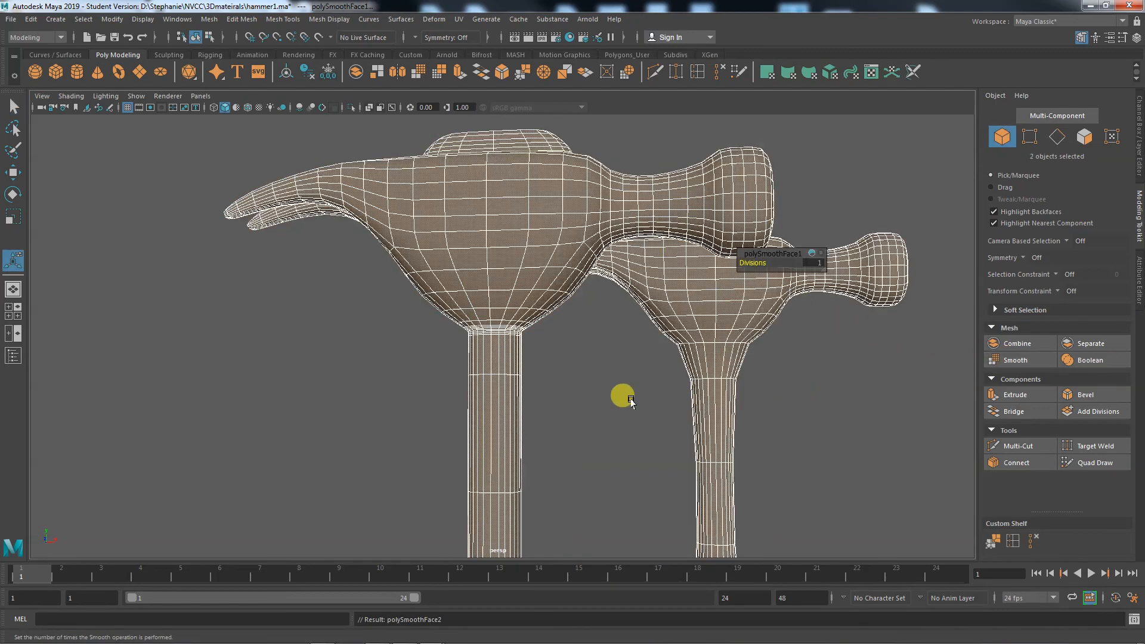
click(616, 398)
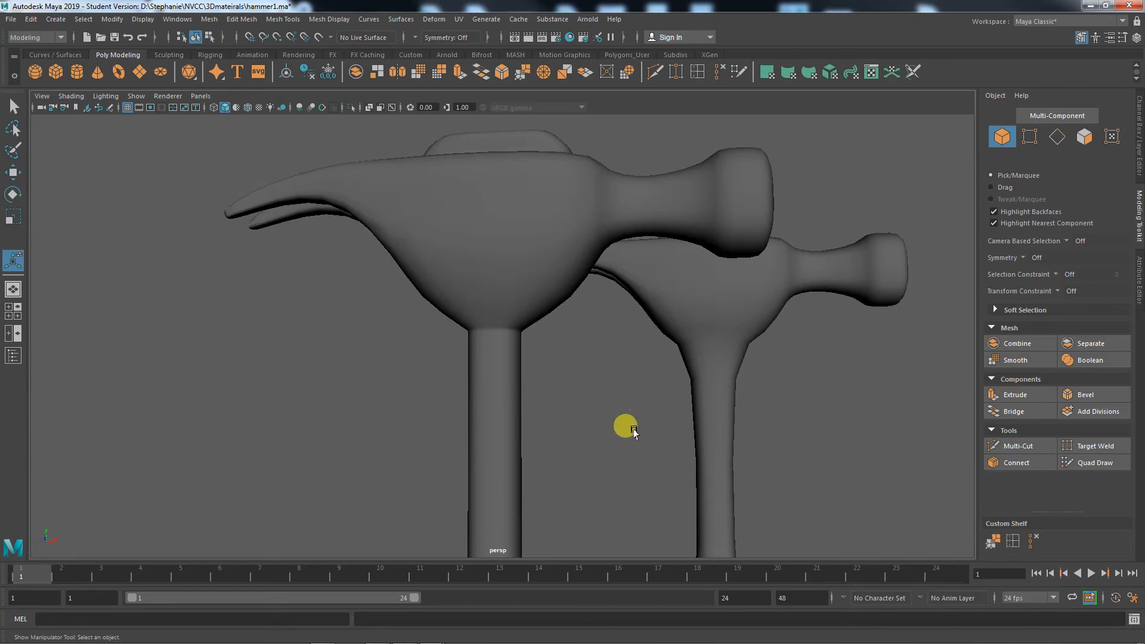
Inspect the smoothed handles from the head down to the grip, and undo the smoothing on both hammers.
alt+right_drag(633, 433, 344, 412)
alt+middle_drag(548, 441, 571, 313)
alt+drag(570, 445, 536, 476)
alt+middle_drag(596, 486, 605, 418)
key(ctrl+z)
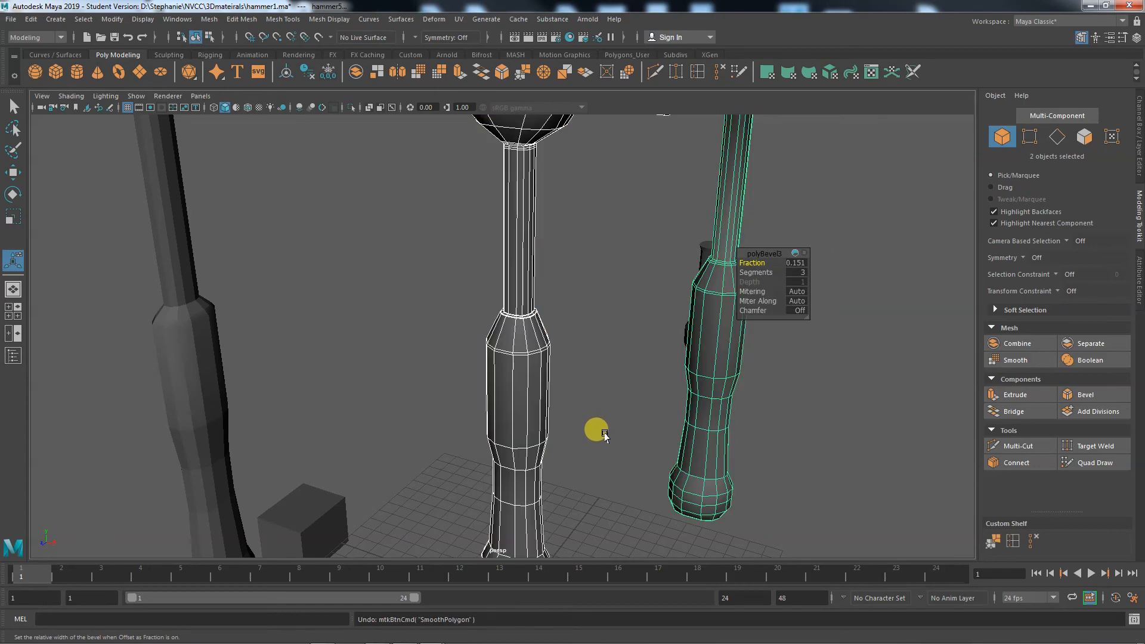
Bevel the edge loop around the upper rim of the grip's flared butt with 2 segments and a fraction of about 0.05.
alt+middle_drag(616, 496, 638, 393)
alt+right_drag(556, 499, 876, 504)
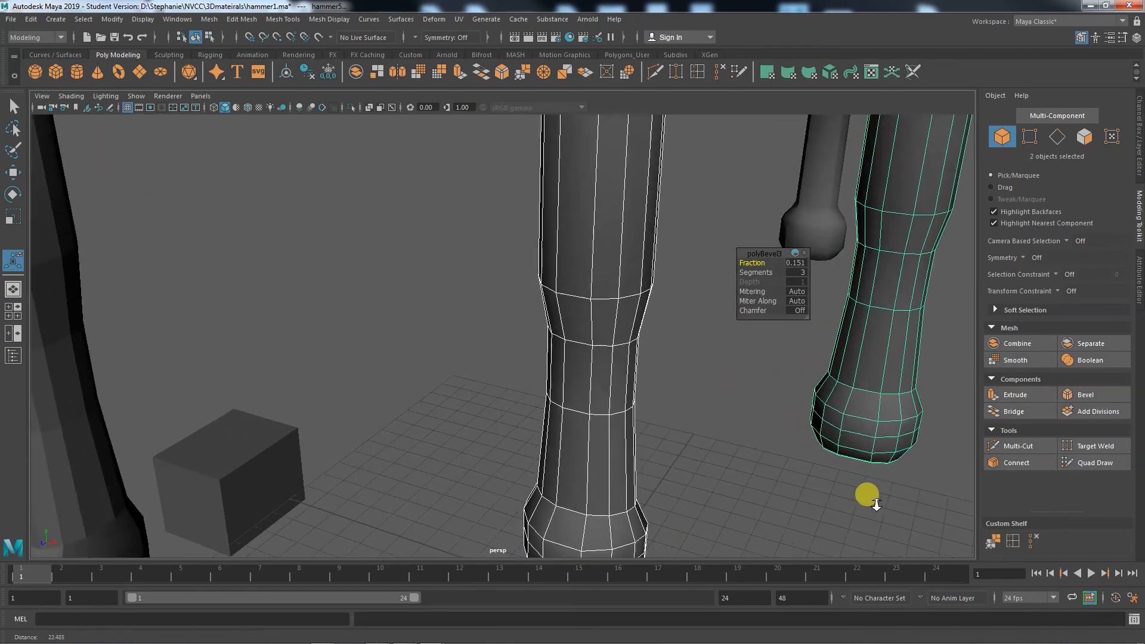
alt+middle_drag(811, 466, 724, 376)
alt+drag(651, 517, 699, 490)
alt+middle_drag(676, 495, 686, 440)
alt+drag(632, 482, 621, 478)
right_click(498, 406)
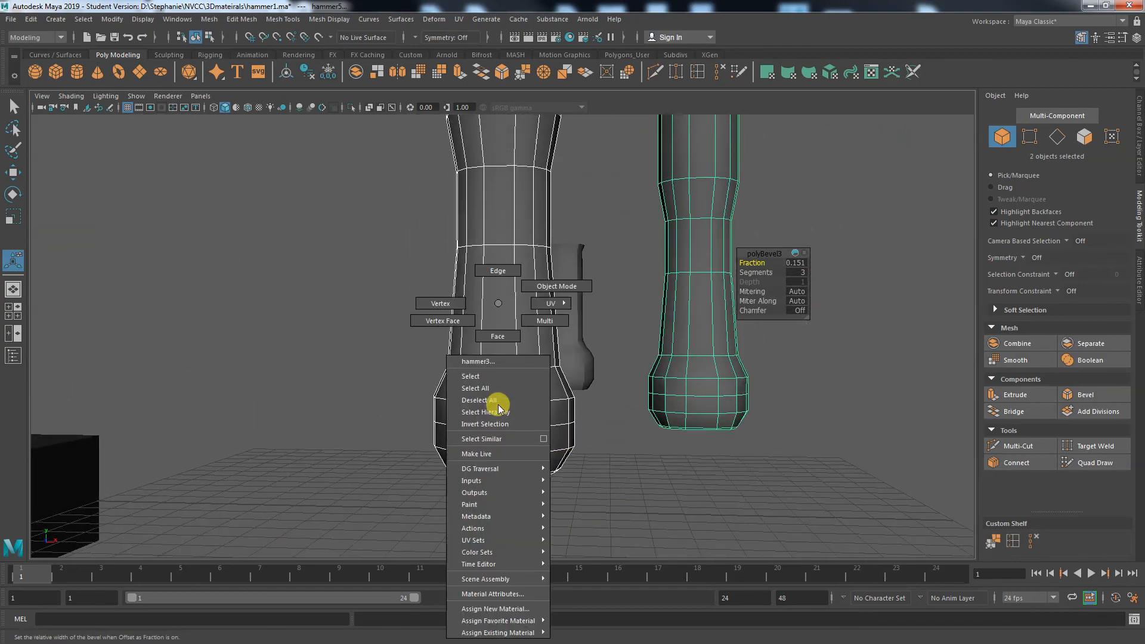
click(498, 270)
click(497, 400)
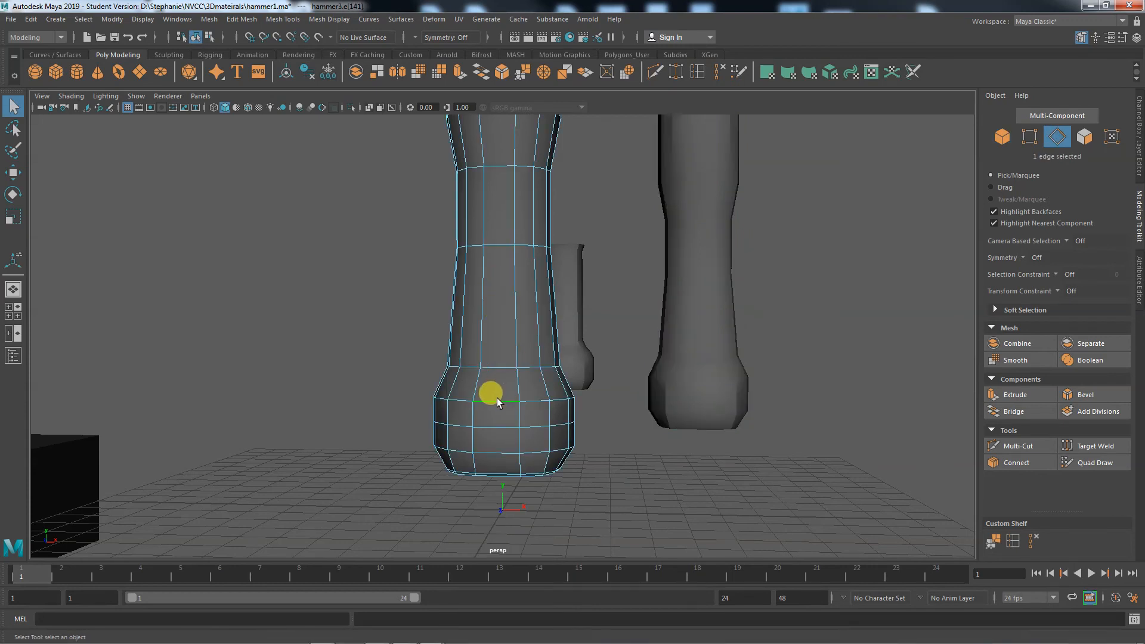
double_click(524, 400)
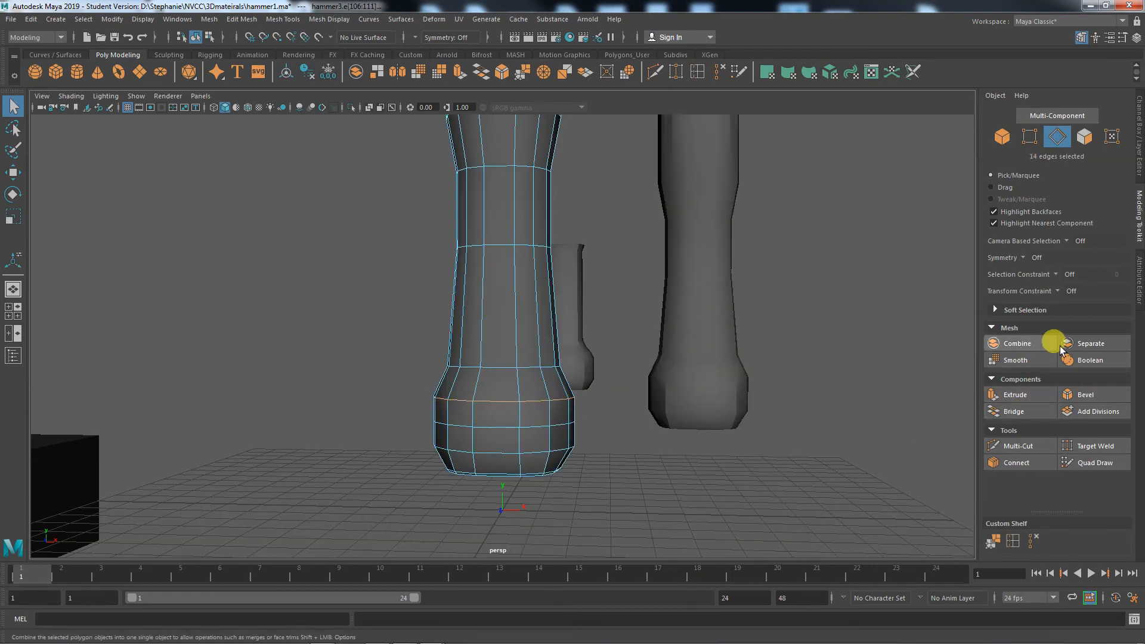
click(1086, 394)
click(759, 273)
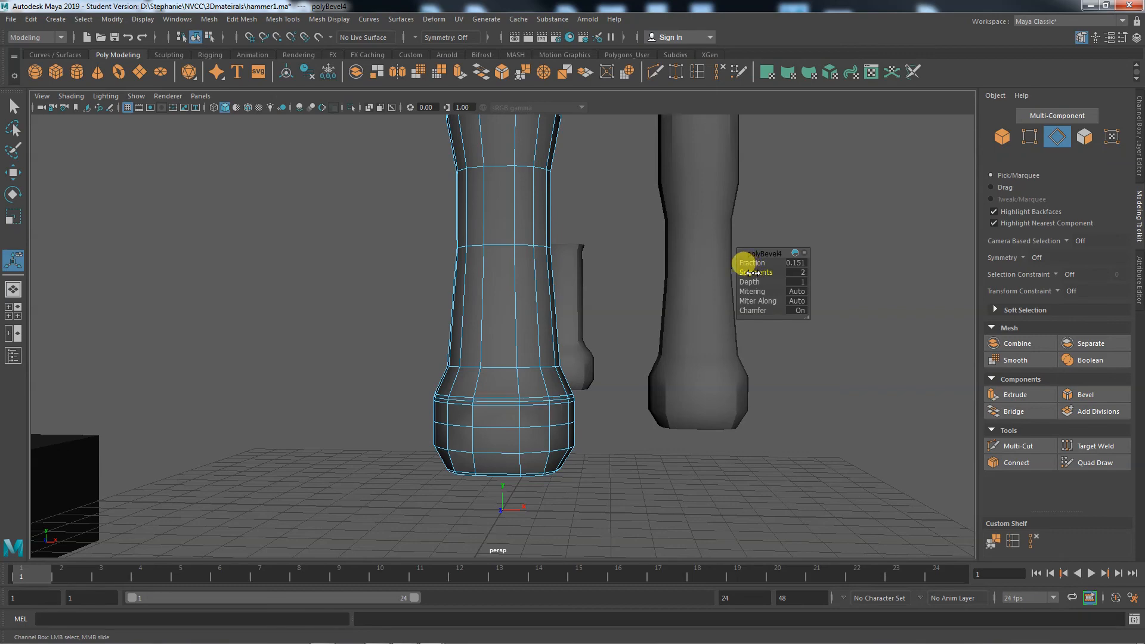
drag(757, 263, 752, 263)
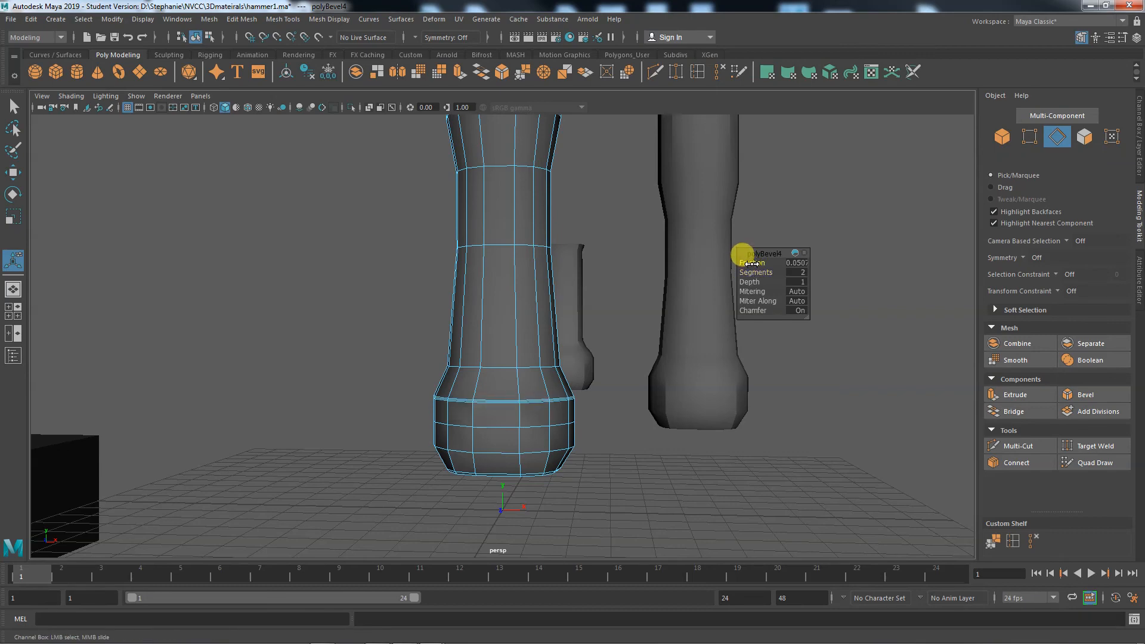
Bevel the edge loop around the lower rim of the grip's butt with 2 segments and a fraction of about 0.05.
alt+right_drag(404, 483, 696, 488)
alt+middle_drag(696, 488, 697, 433)
double_click(554, 479)
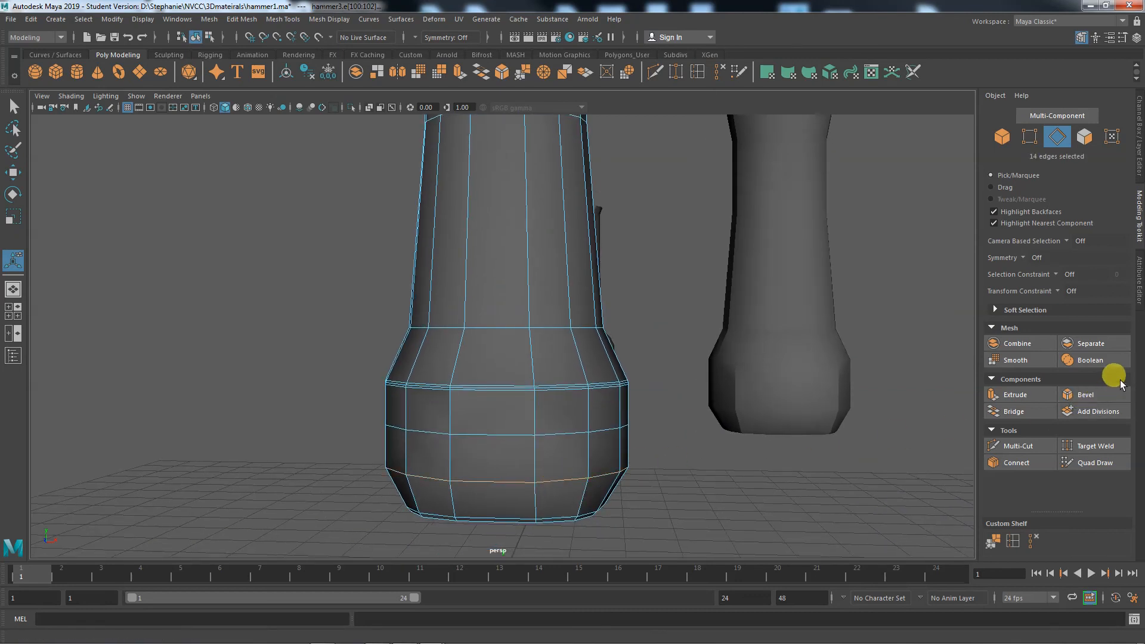
click(1101, 392)
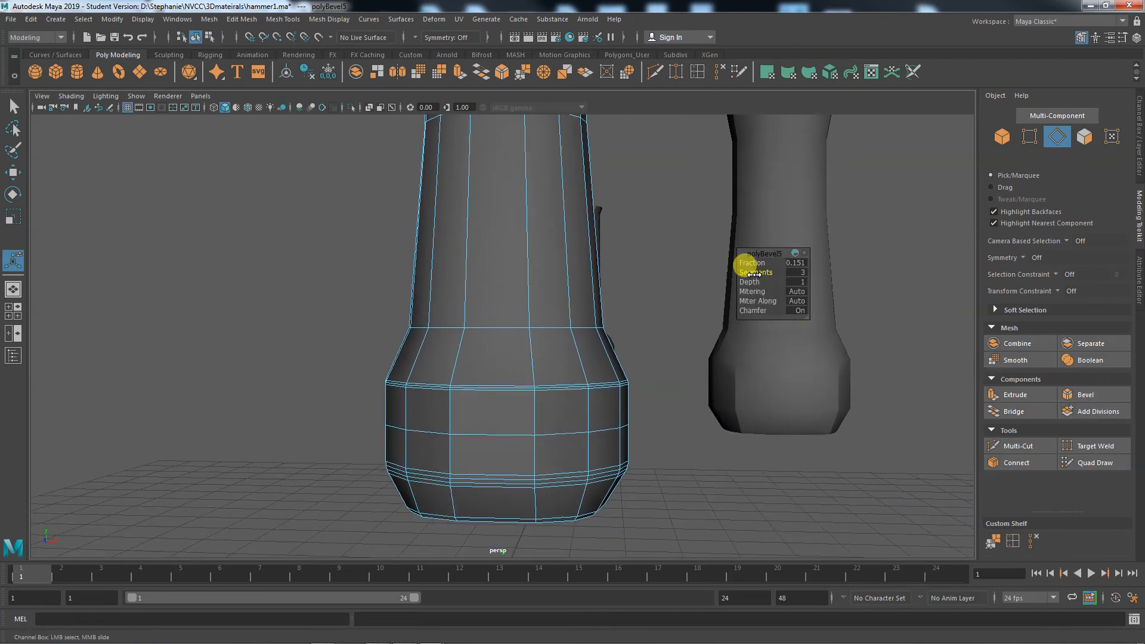
drag(750, 274, 750, 264)
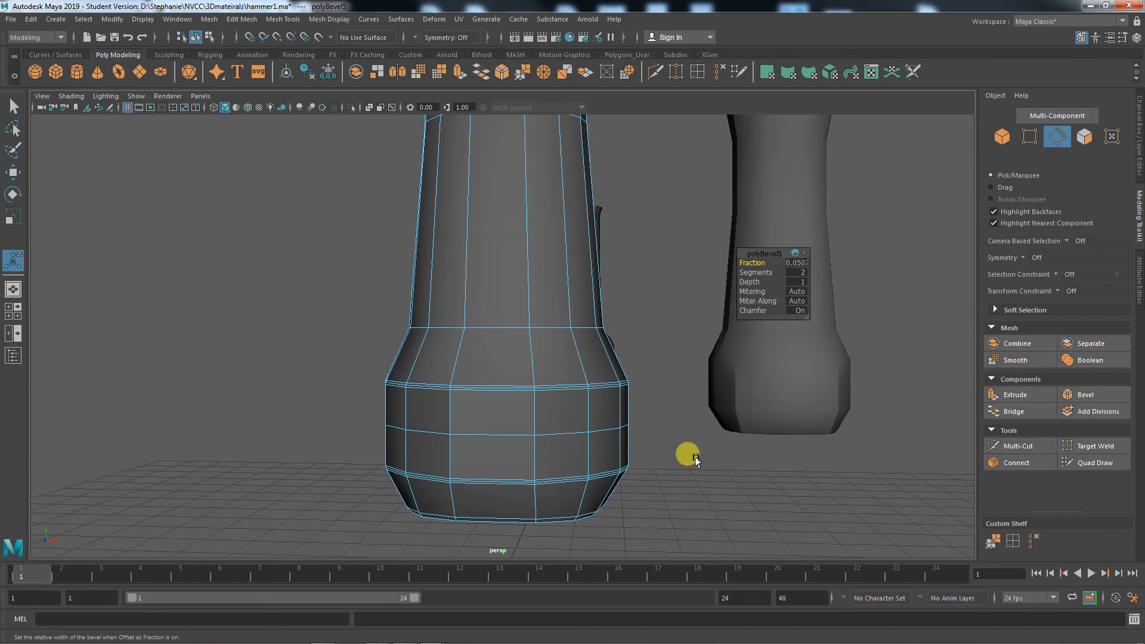
Return to object mode, smooth the beveled and comparison hammers together with 1 division, and deselect them.
right_drag(572, 401, 610, 285)
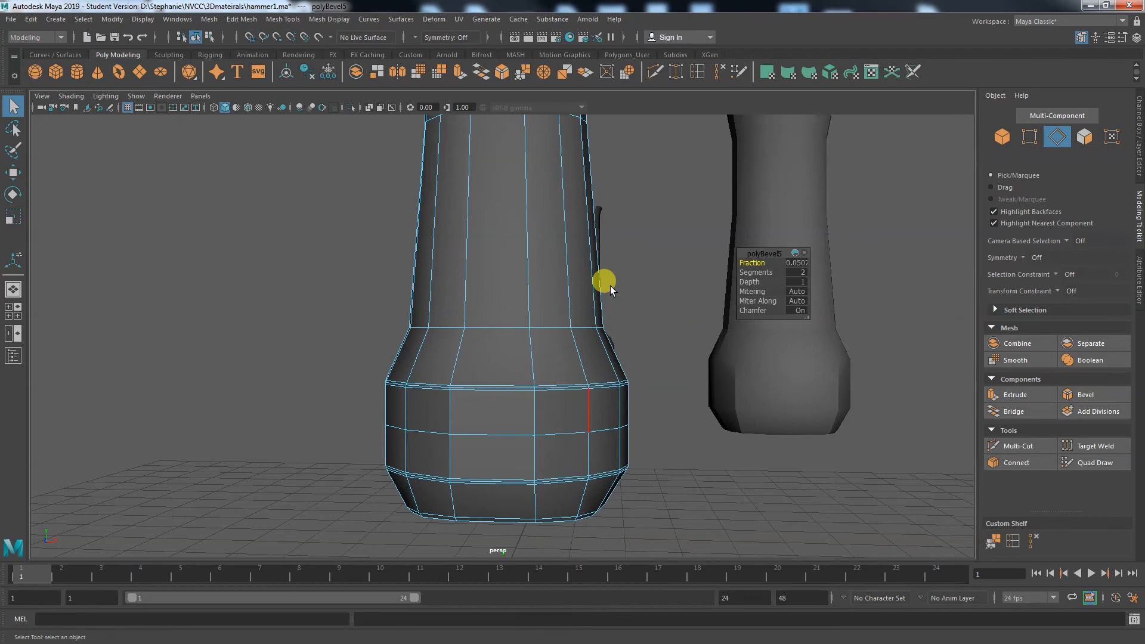
shift+click(761, 375)
click(994, 361)
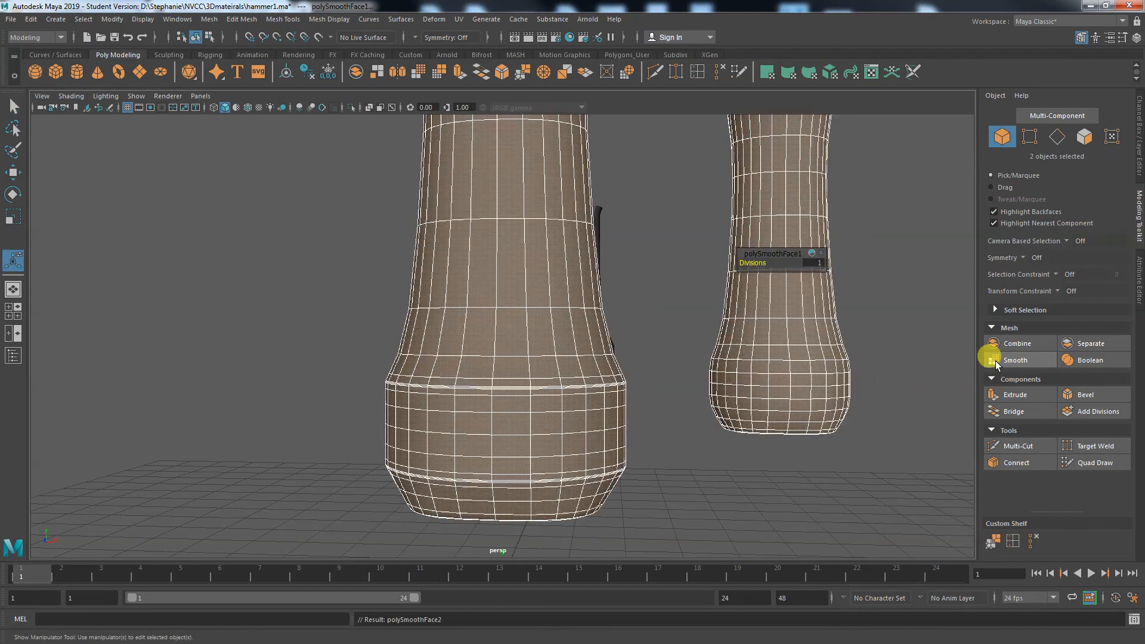
click(695, 515)
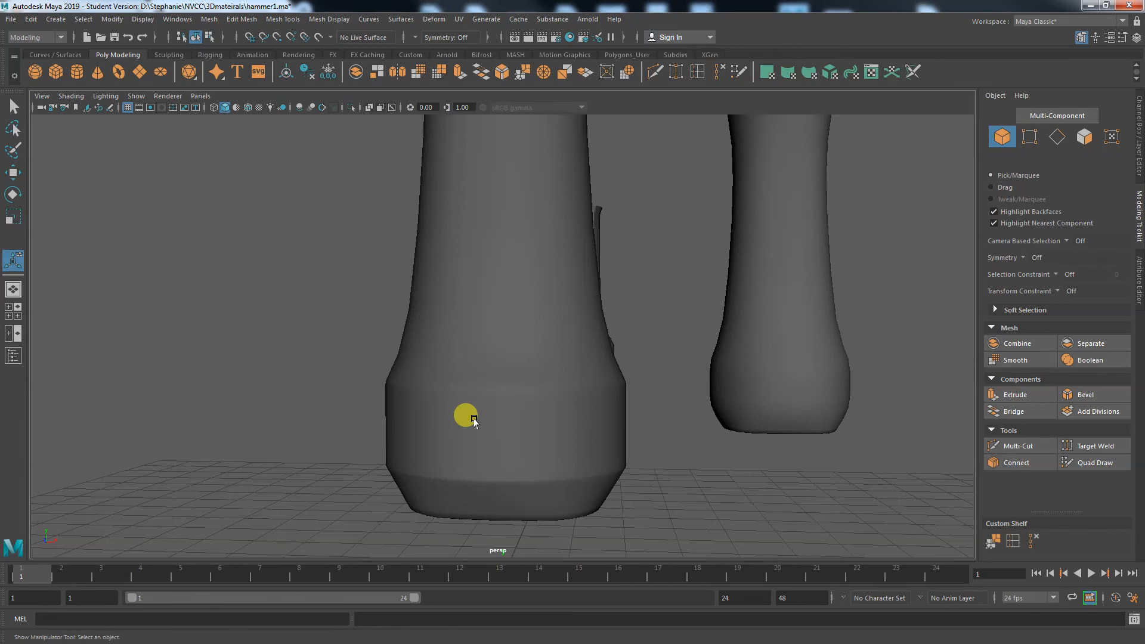
Compare the smoothed butts and grips of both hammers from several angles, and undo the smoothing.
alt+drag(626, 498, 684, 508)
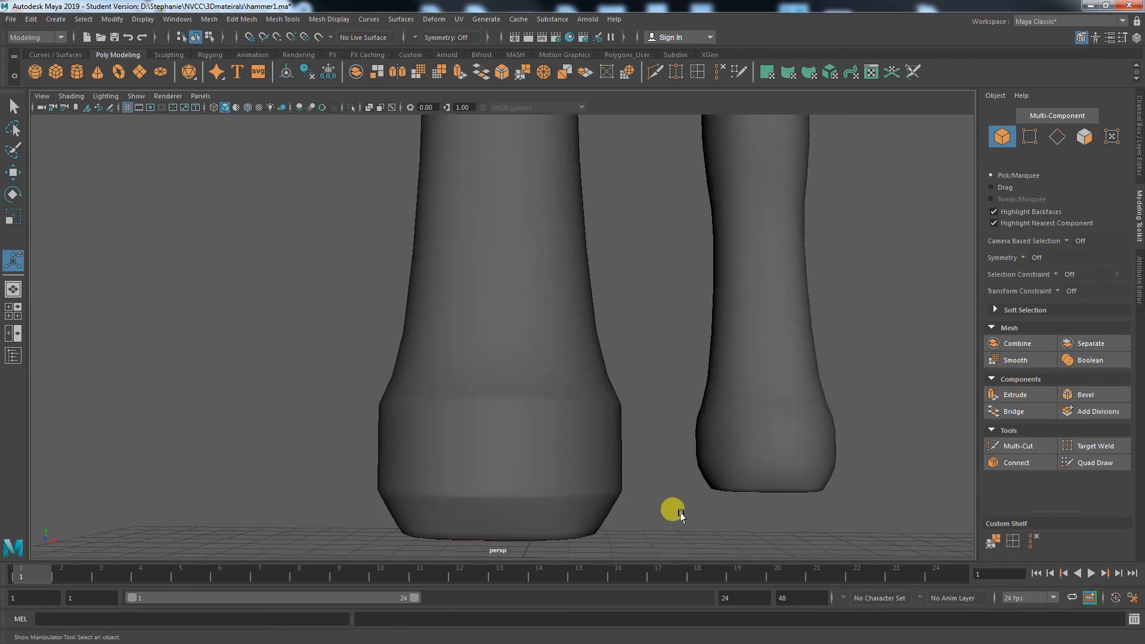
alt+drag(681, 516, 625, 501)
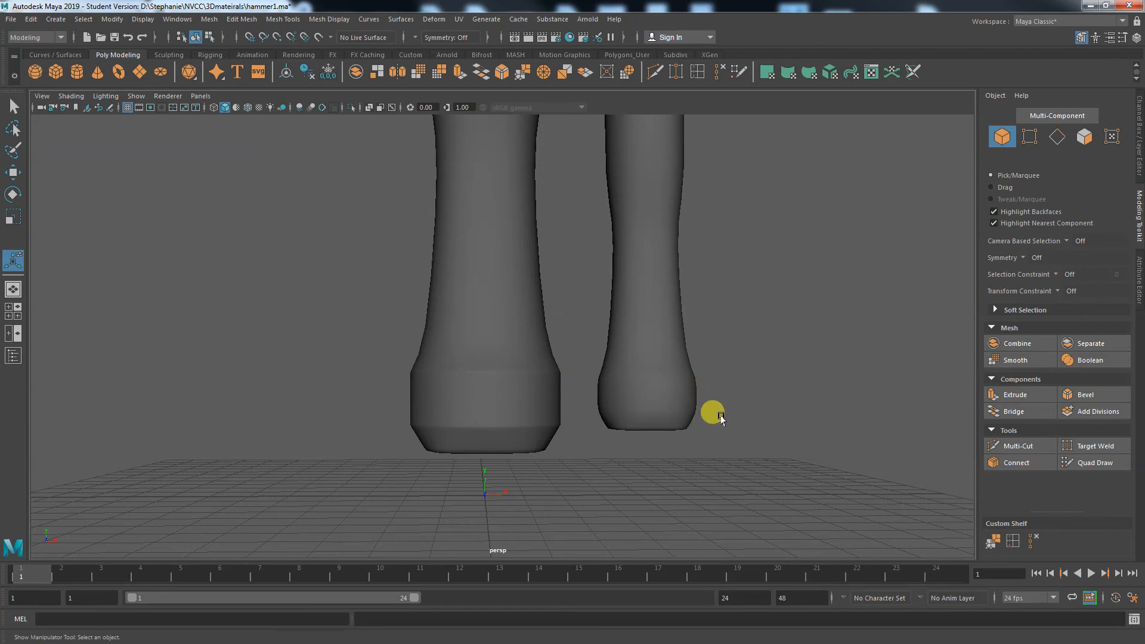
alt+drag(729, 431, 606, 499)
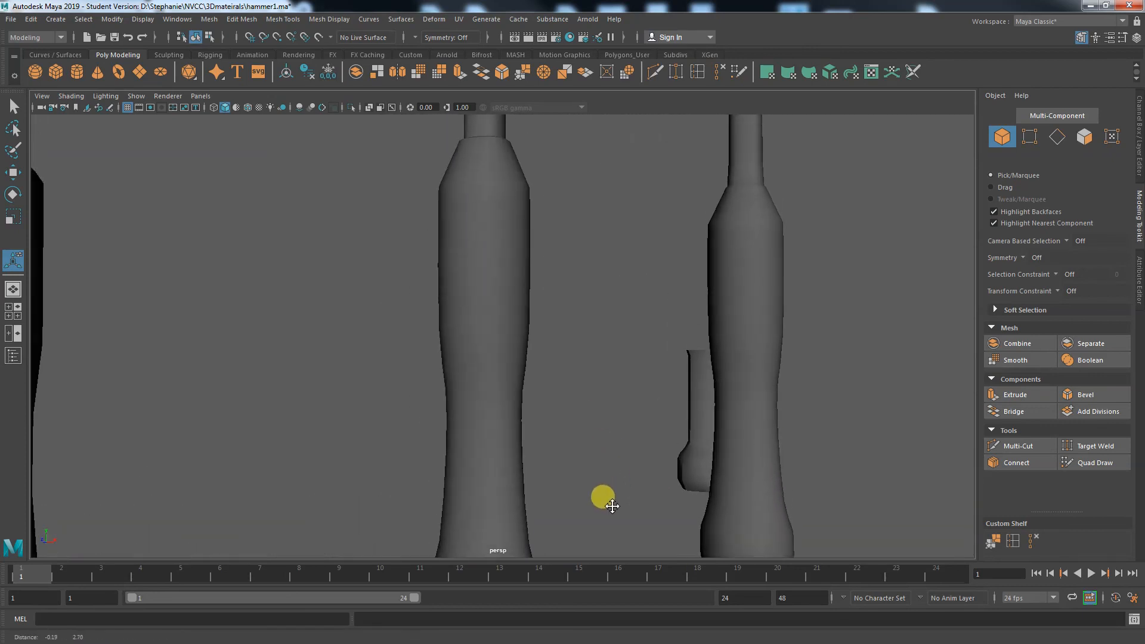
key(ctrl+z)
key(ctrl+z)
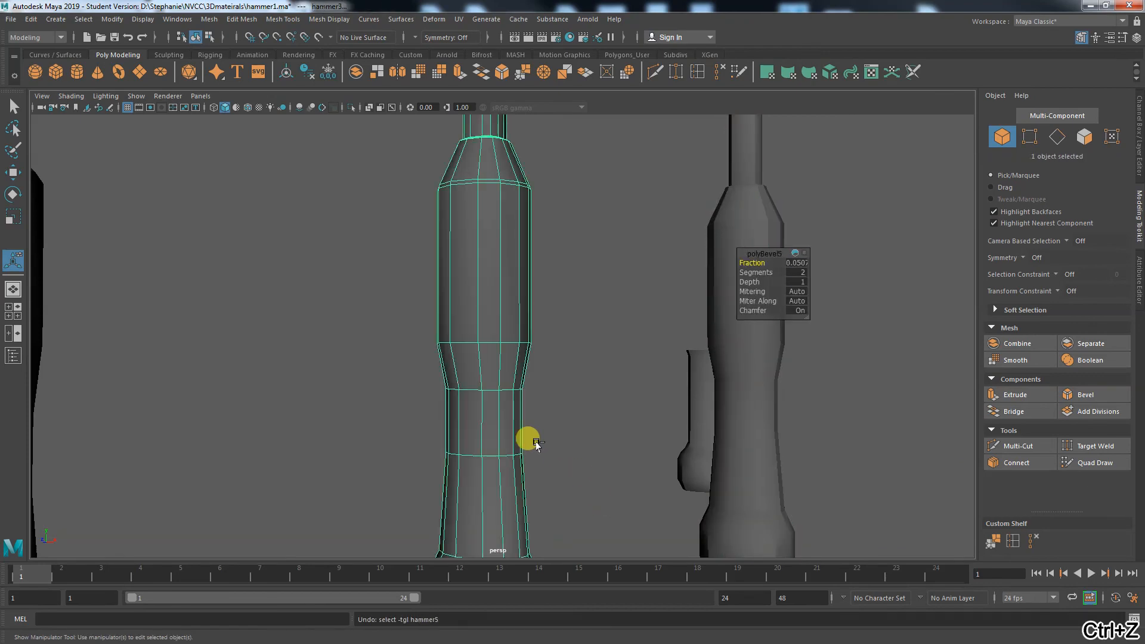
key(ctrl+z)
Try smoothing only the beveled middle hammer with 1 division, undo it, and reselect that hammer.
alt+drag(606, 459, 600, 521)
alt+right_drag(600, 521, 457, 412)
alt+drag(457, 412, 590, 361)
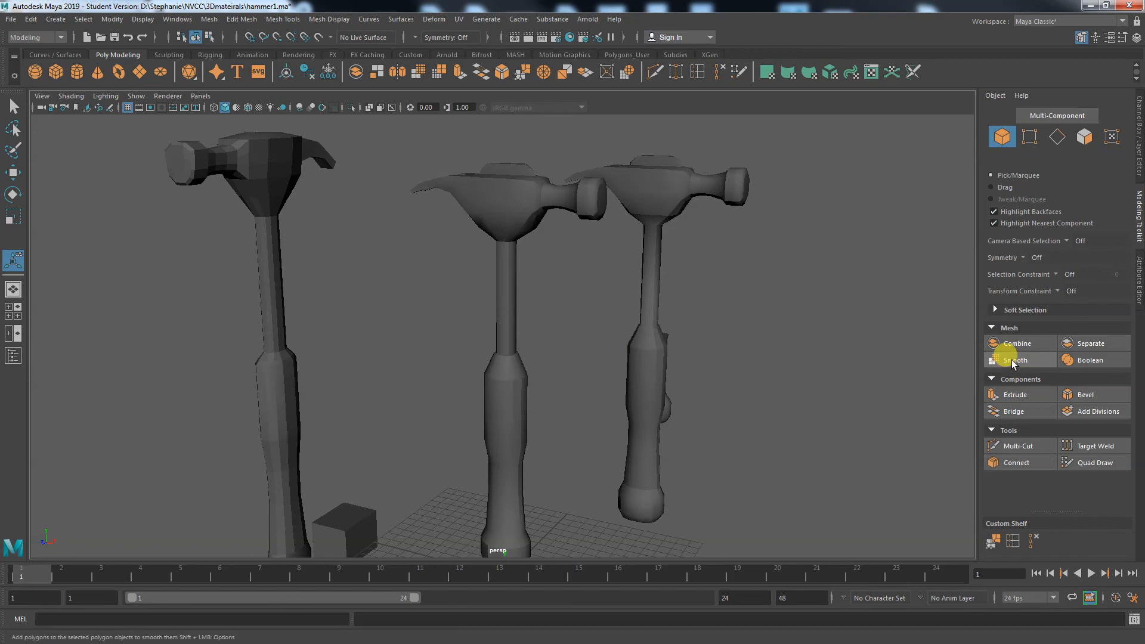
click(495, 362)
click(1016, 357)
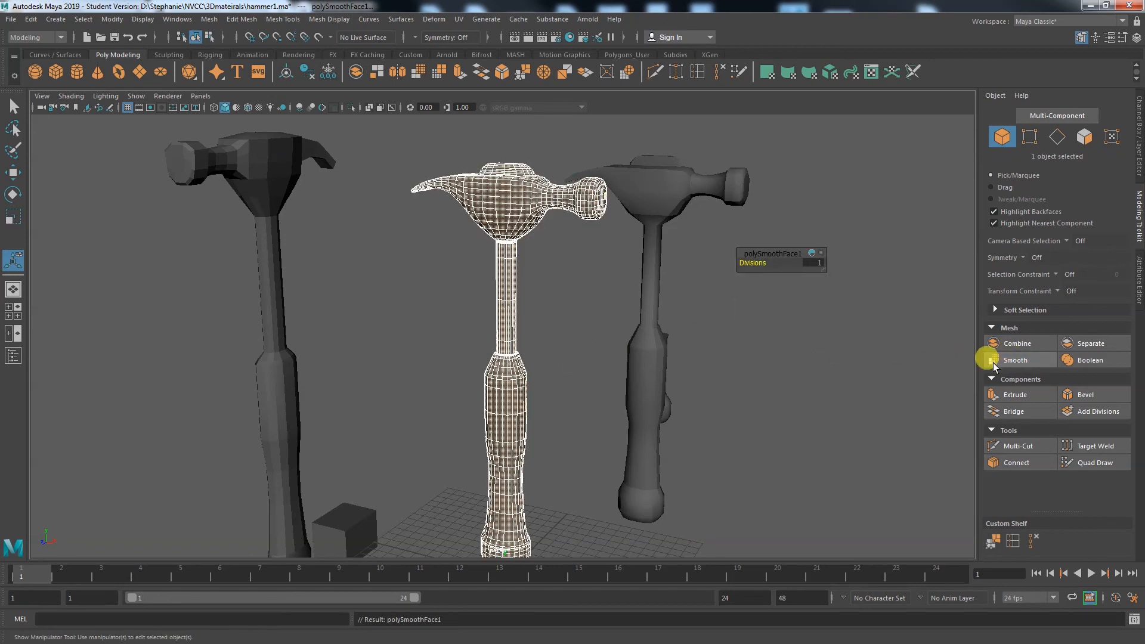
key(ctrl+z)
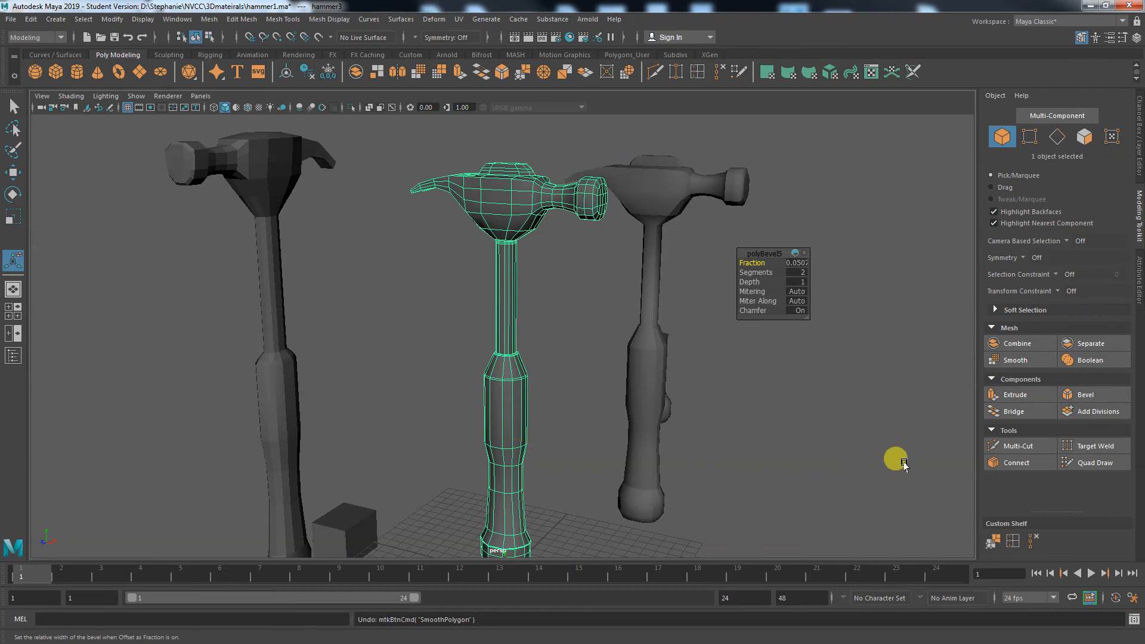
click(905, 463)
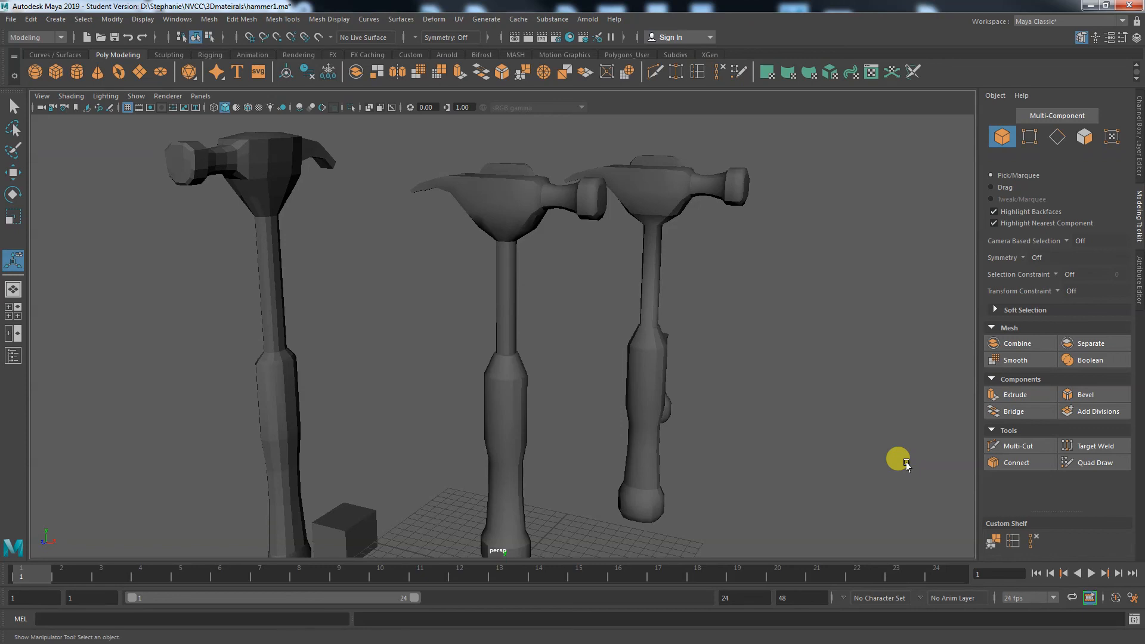
click(486, 381)
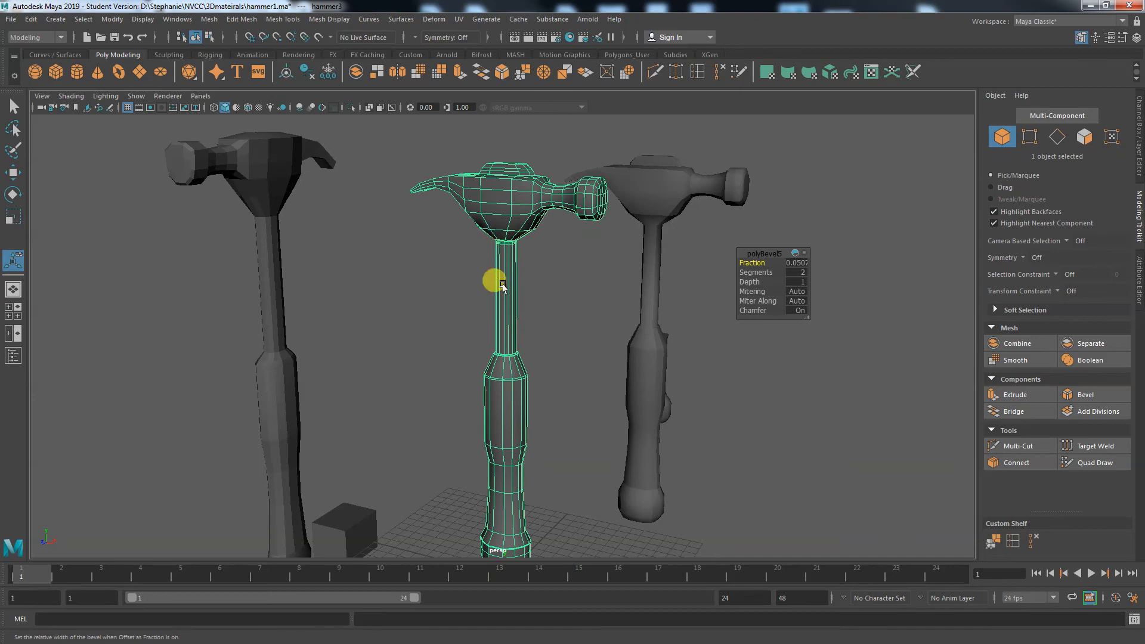